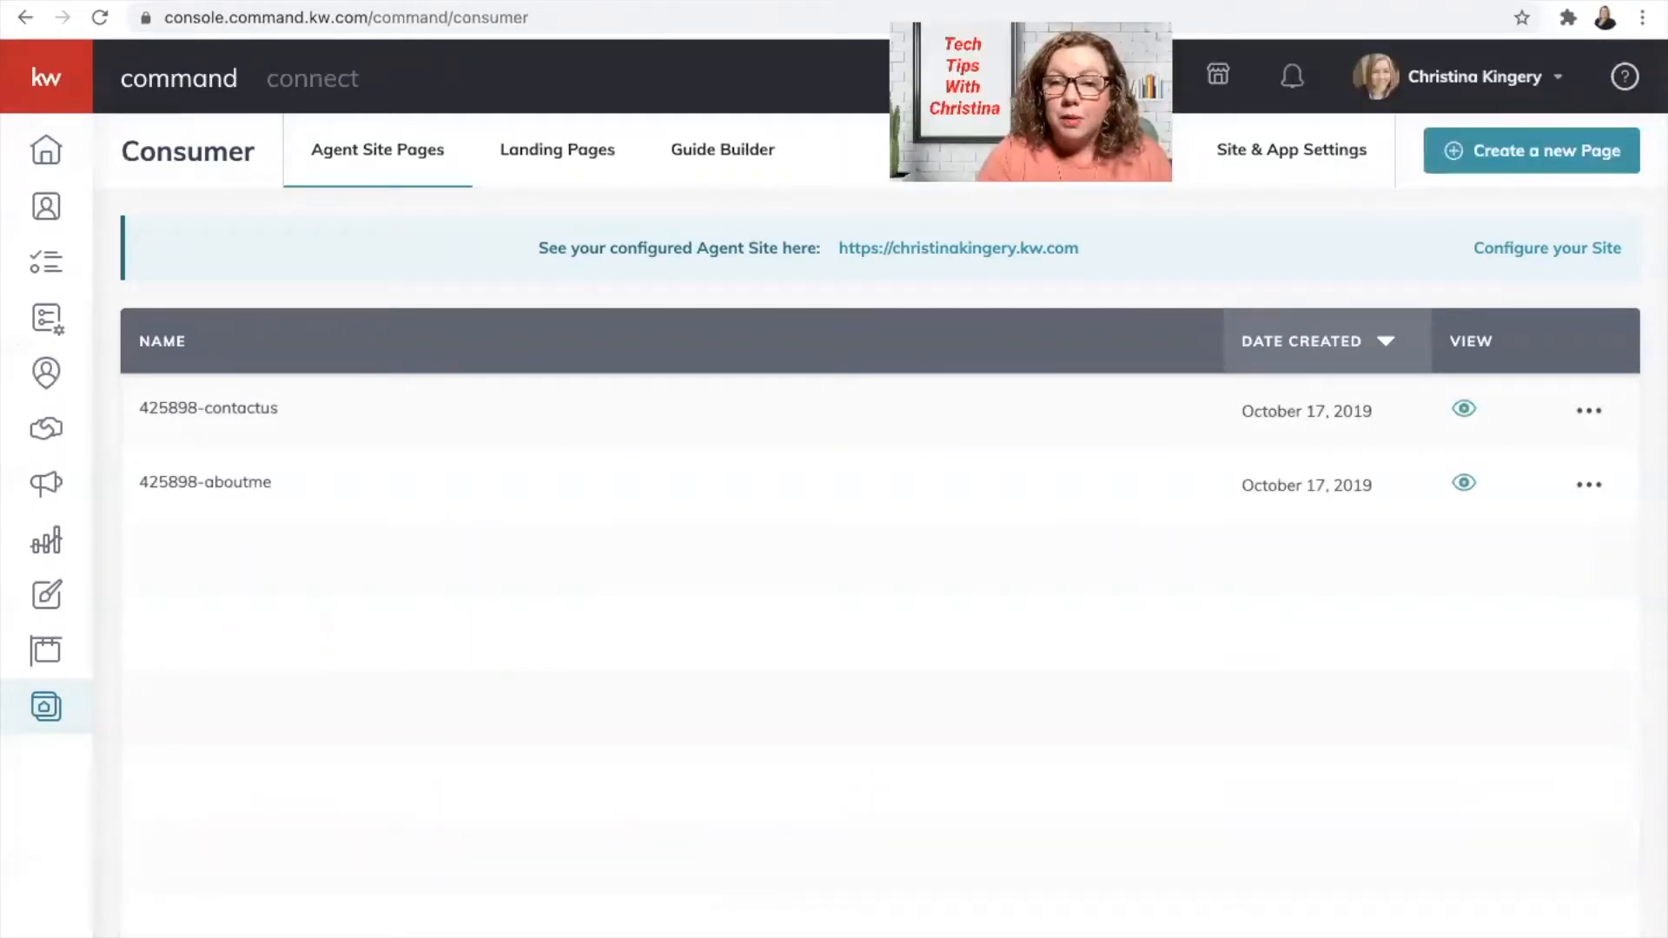
Step: Create a new blank sub-page on the agent site
left_click(1529, 155)
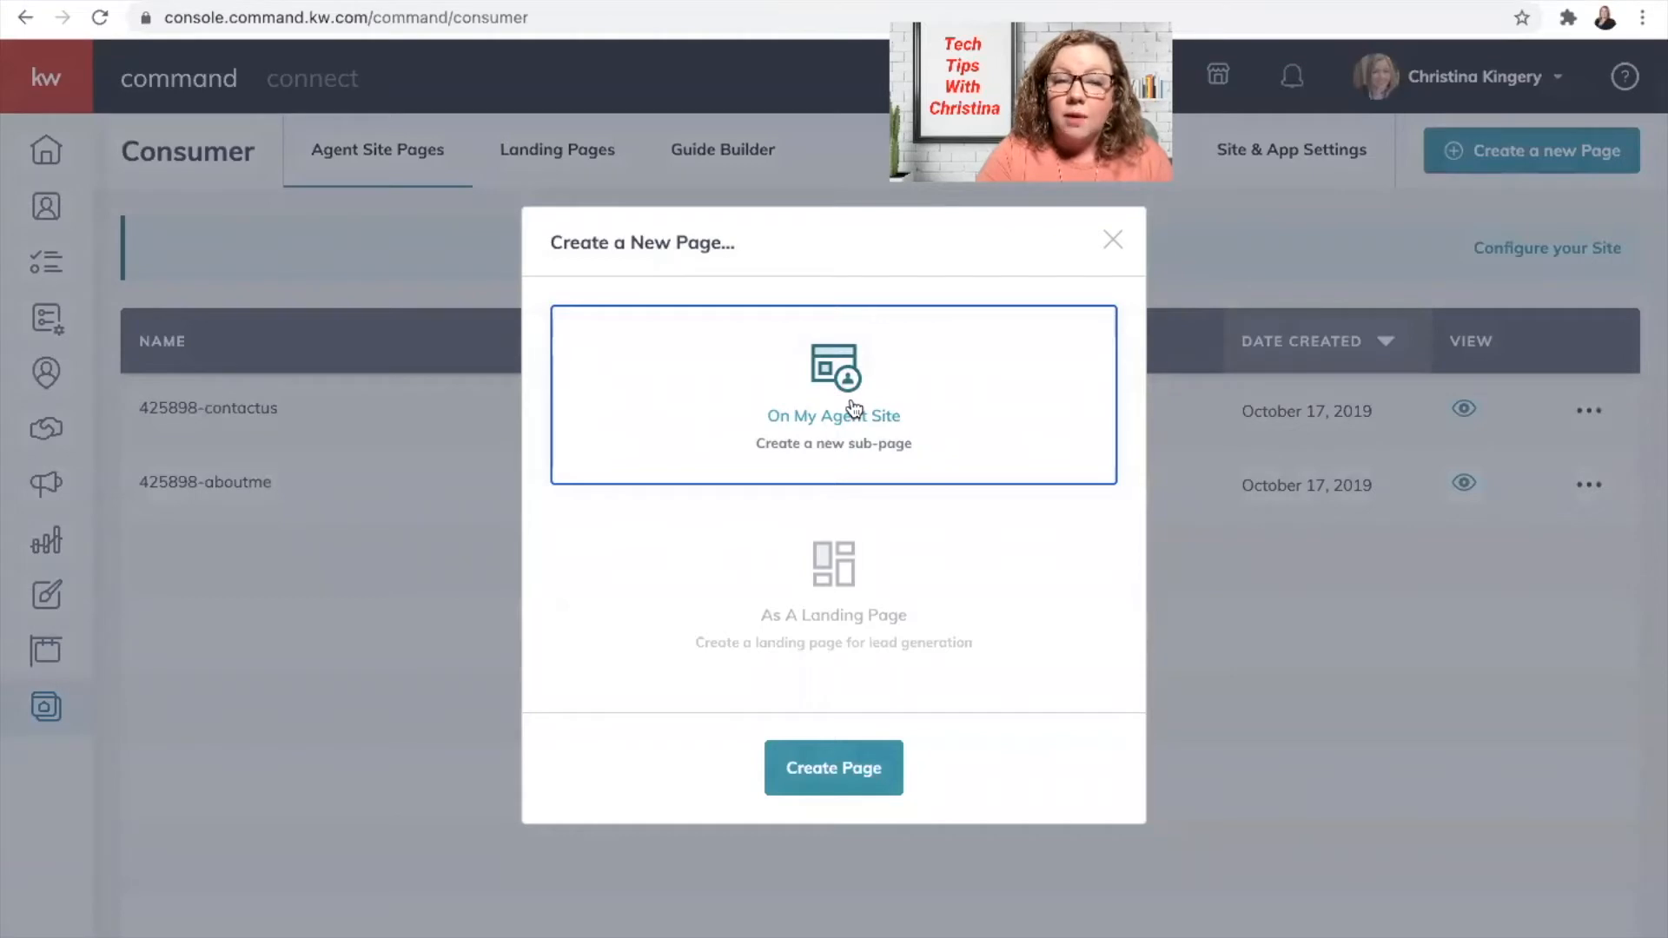
left_click(815, 762)
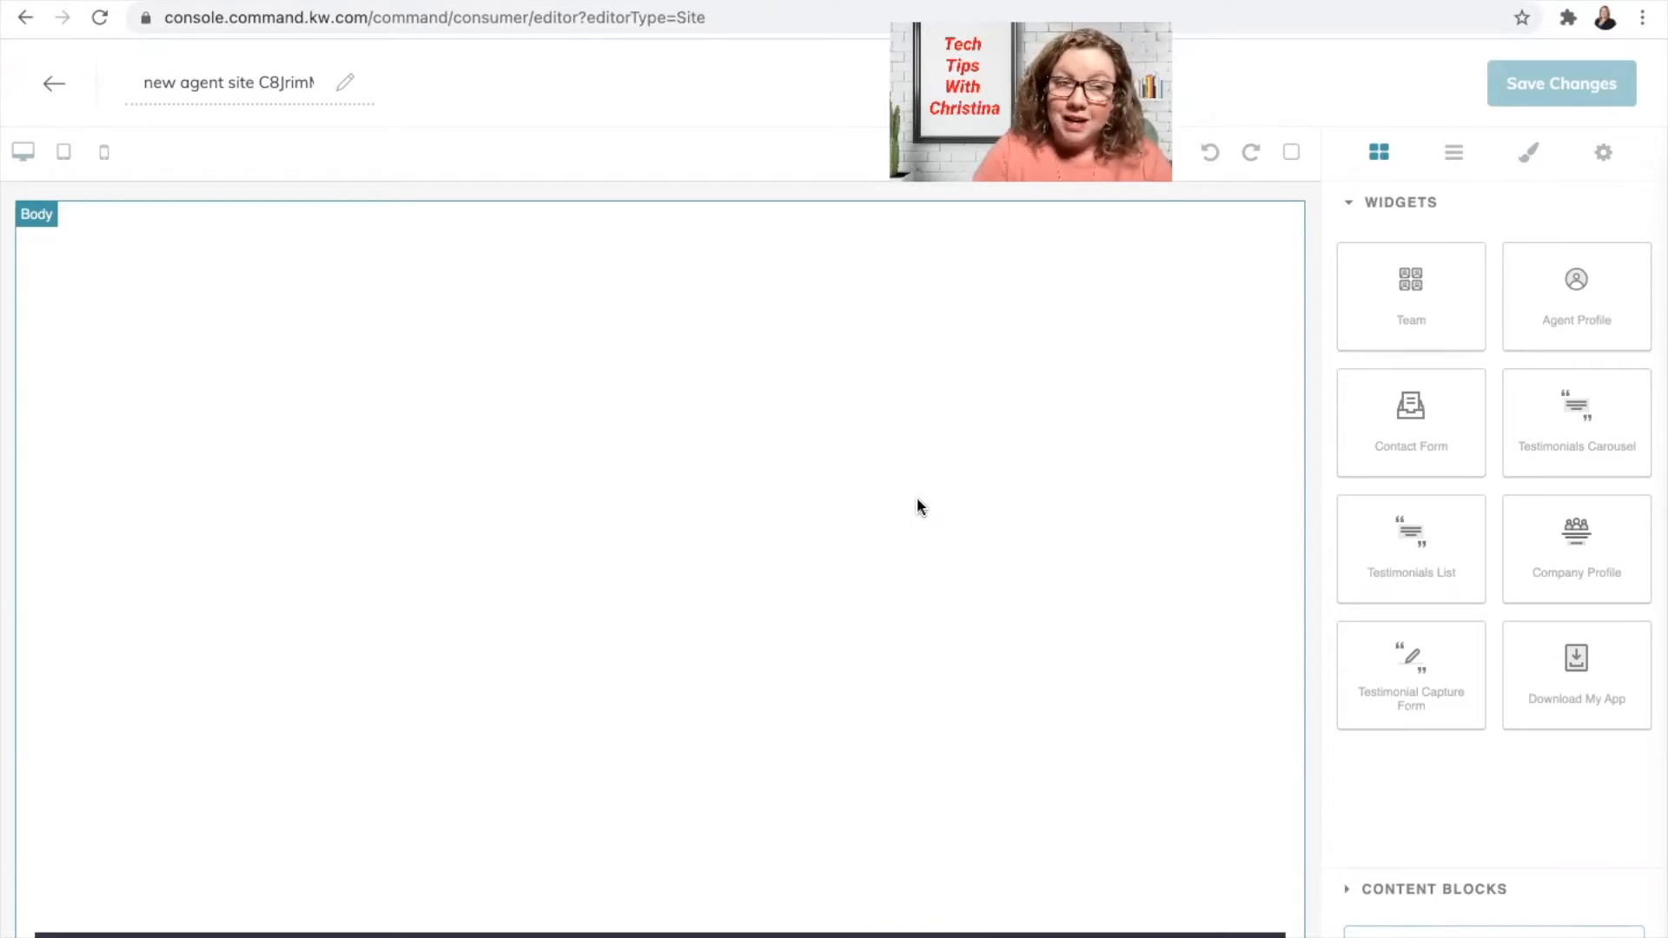
Step: Replace the placeholder page name with 'Testimonial Request'
triple_click(233, 82)
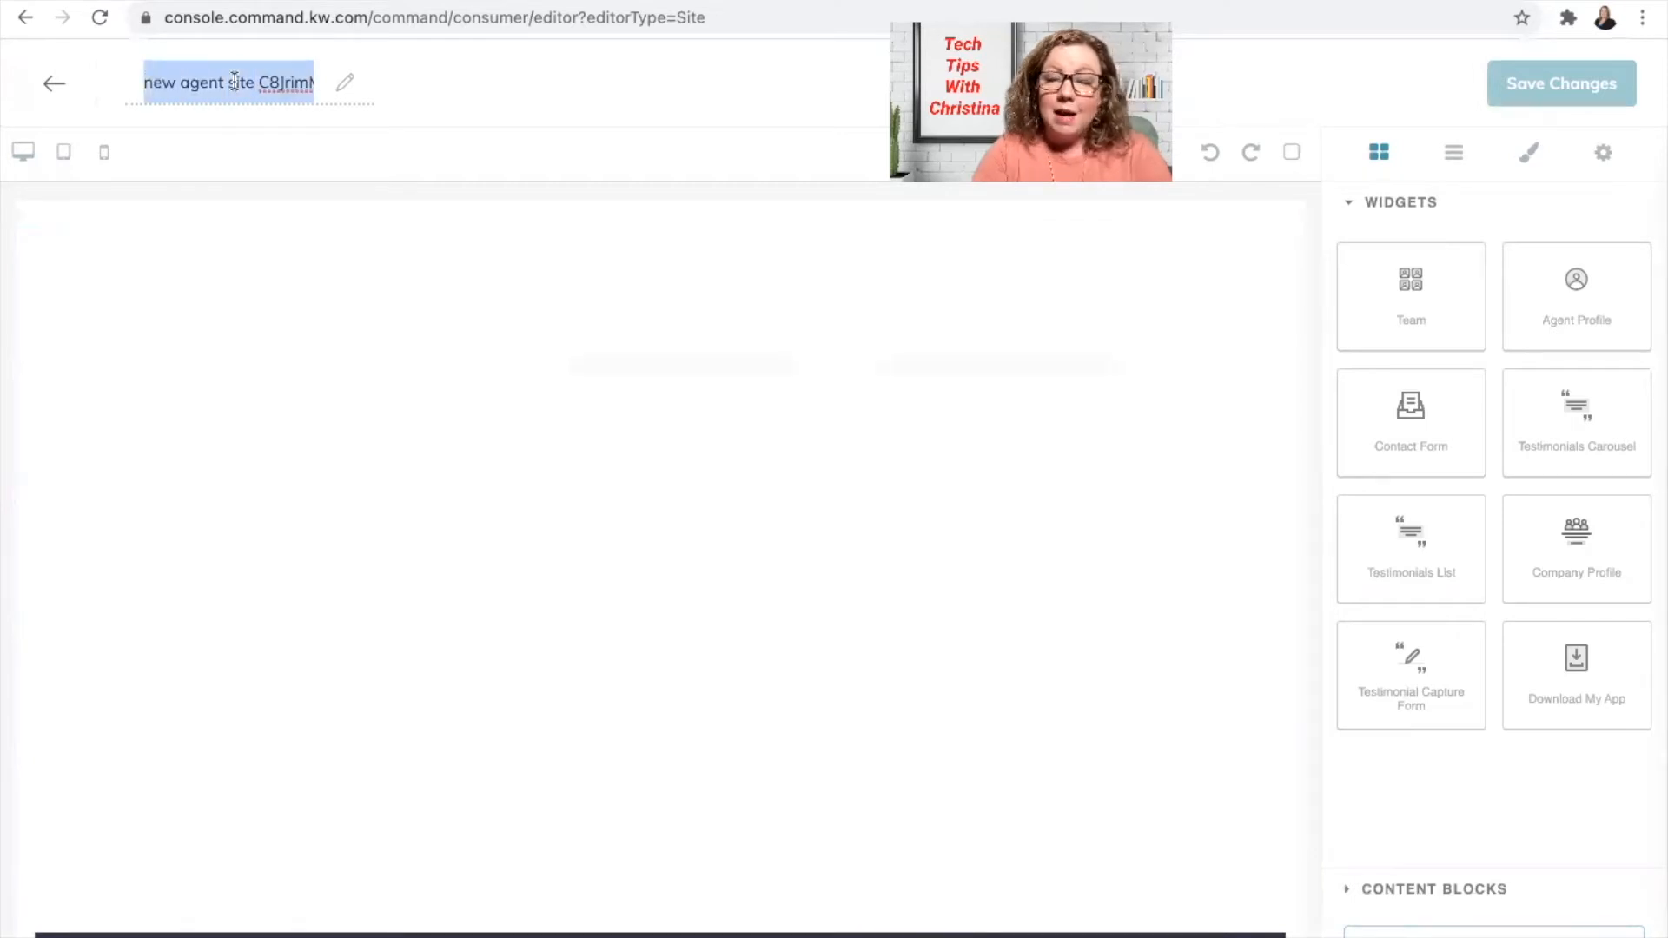
type("Testi")
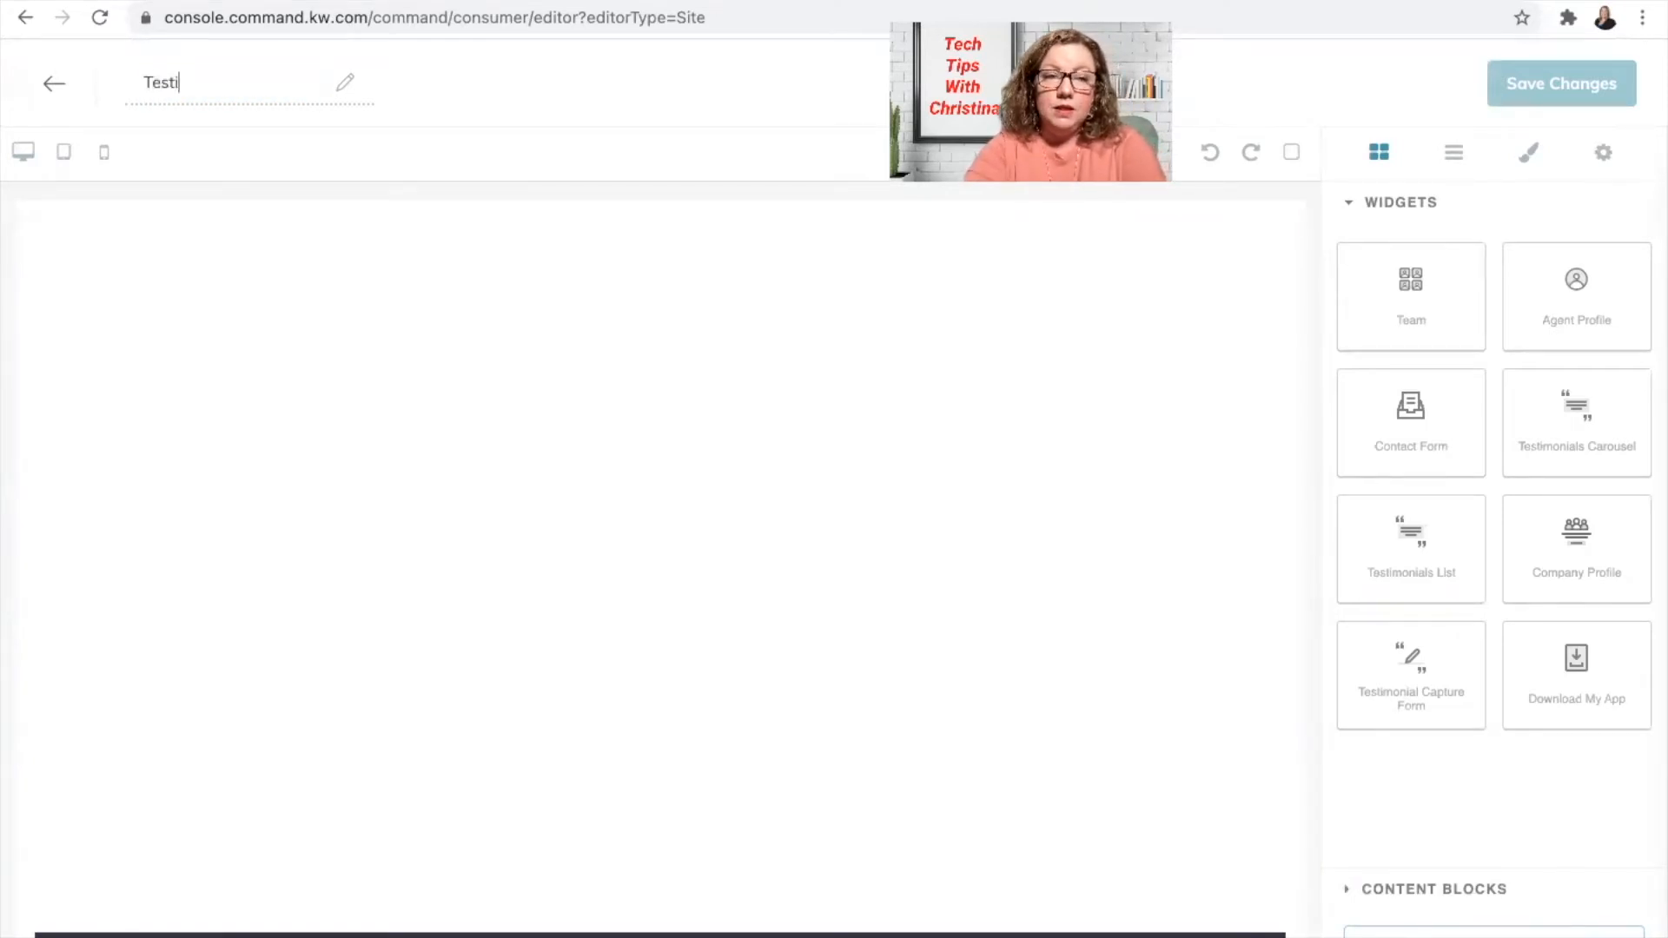
type("monial Req")
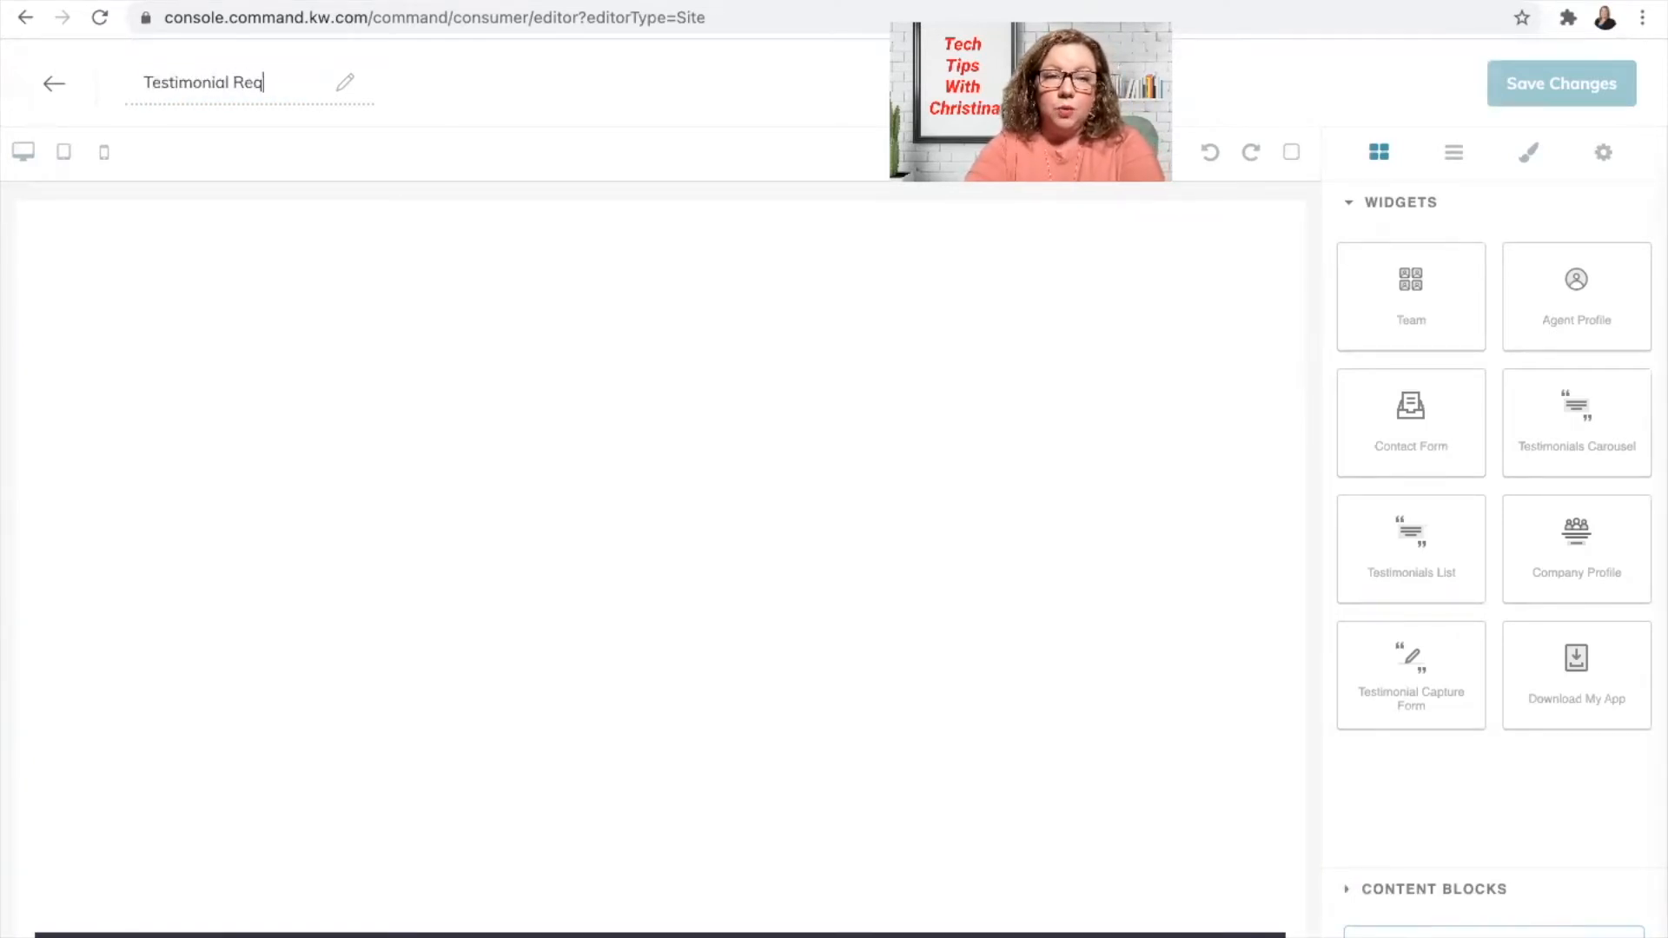
type("uest")
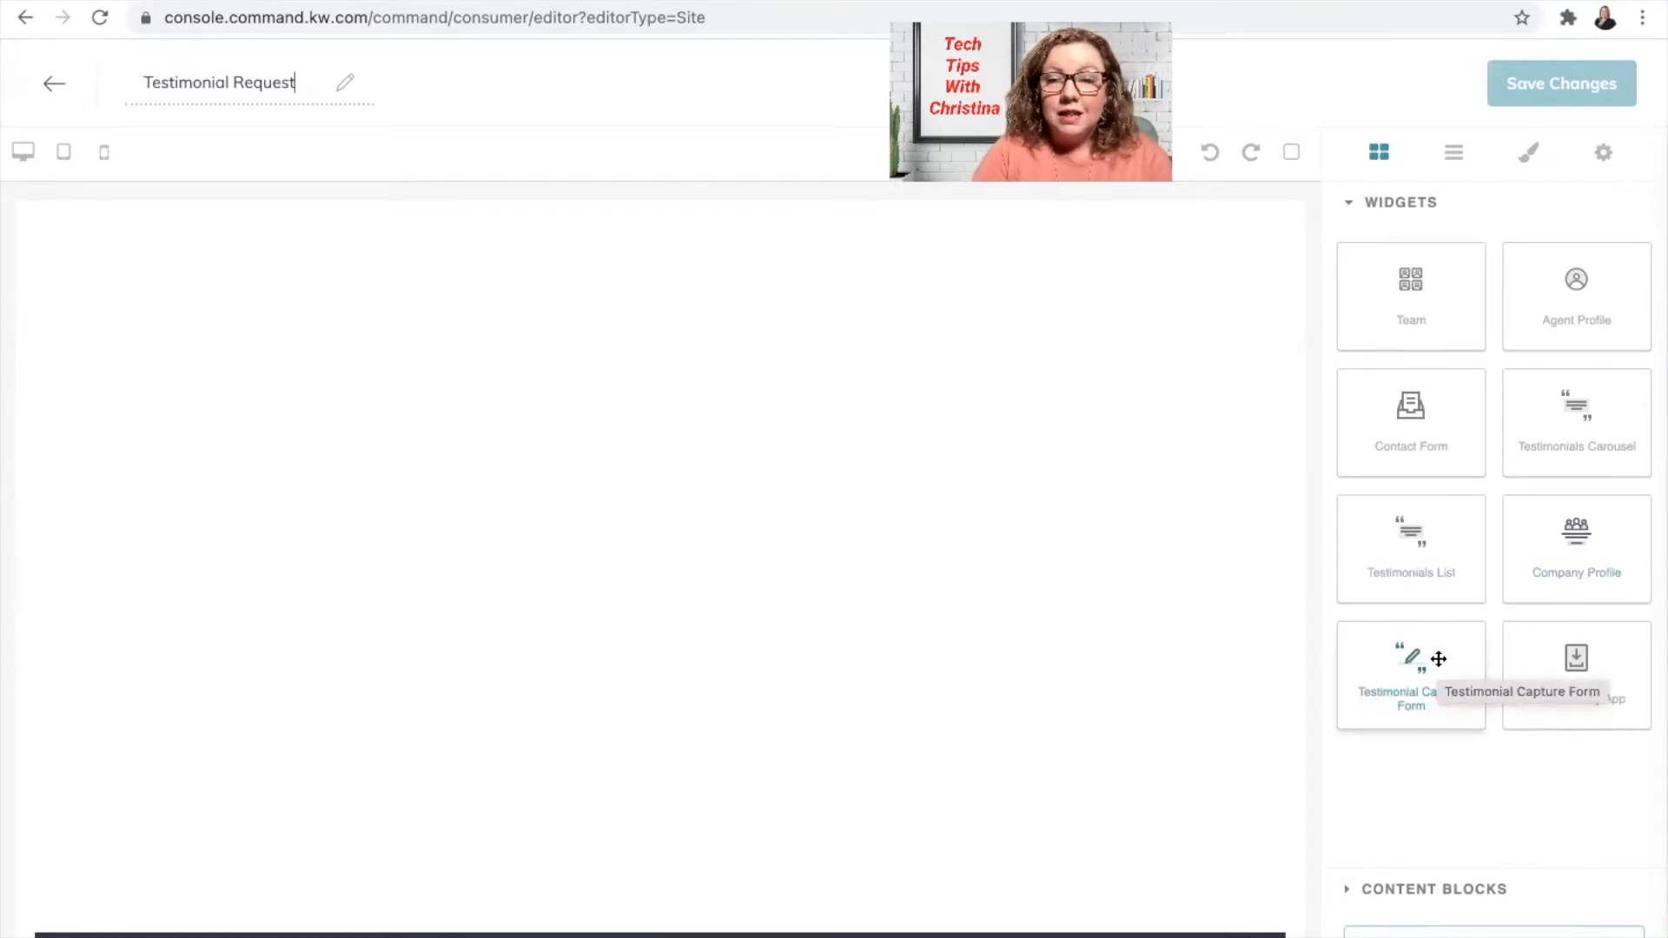
Step: Drop a Testimonial Capture Form widget onto the Testimonial Request page and scroll through it
left_click_drag(1438, 659, 660, 405)
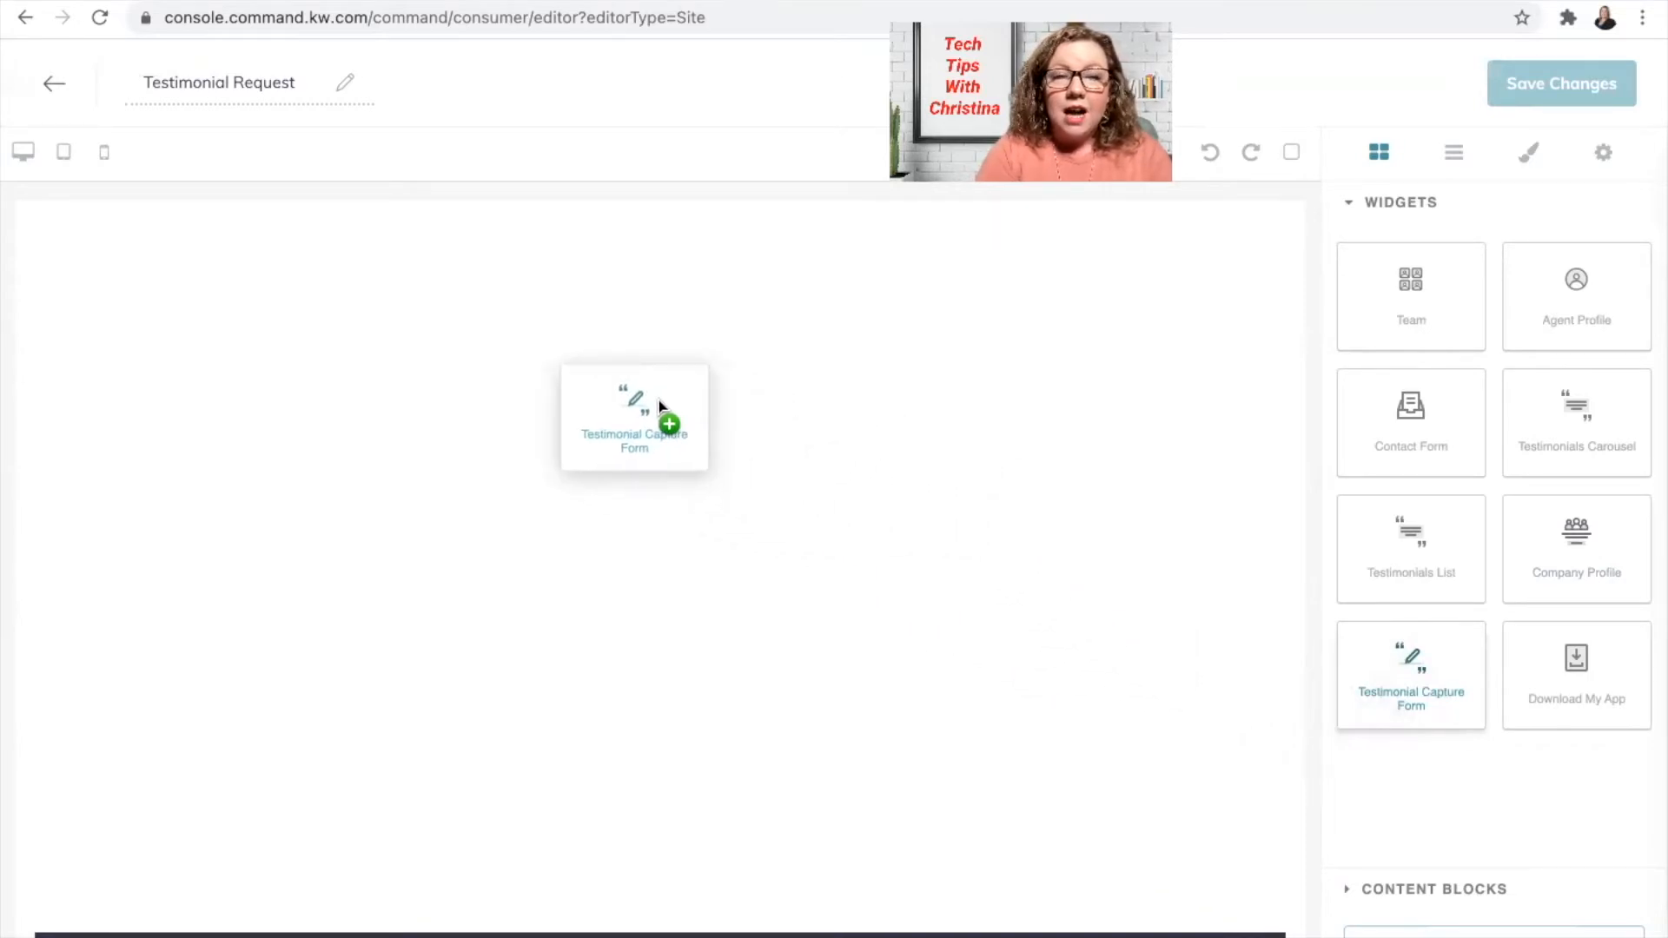
left_click_drag(660, 404, 659, 404)
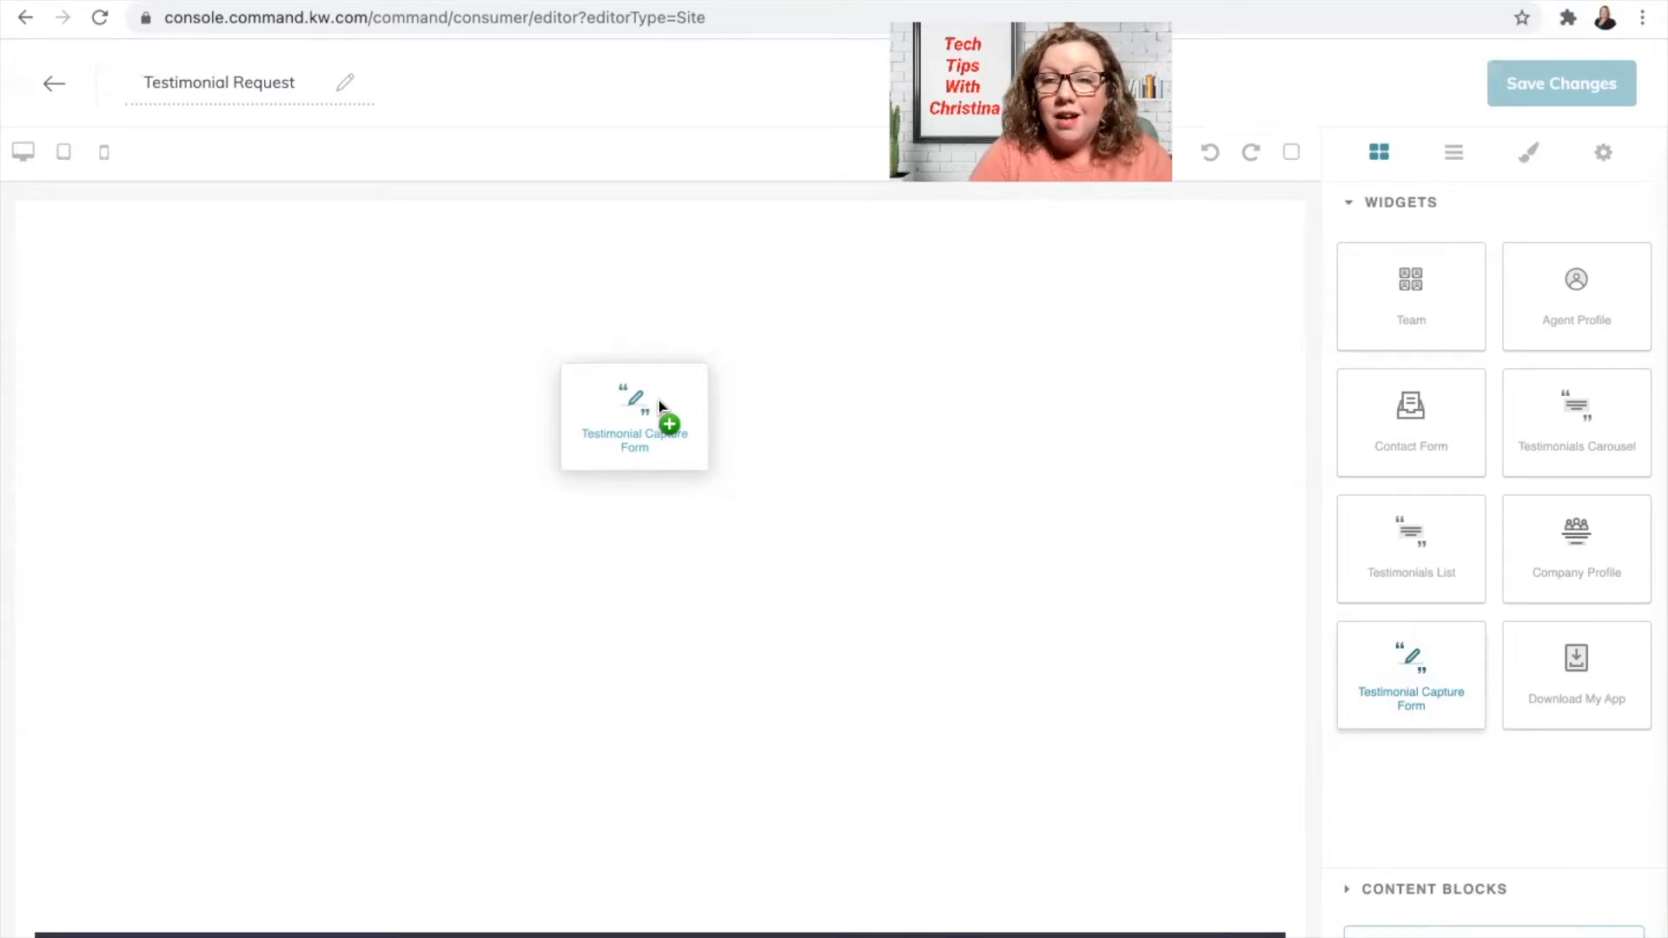
left_click_drag(660, 405, 661, 402)
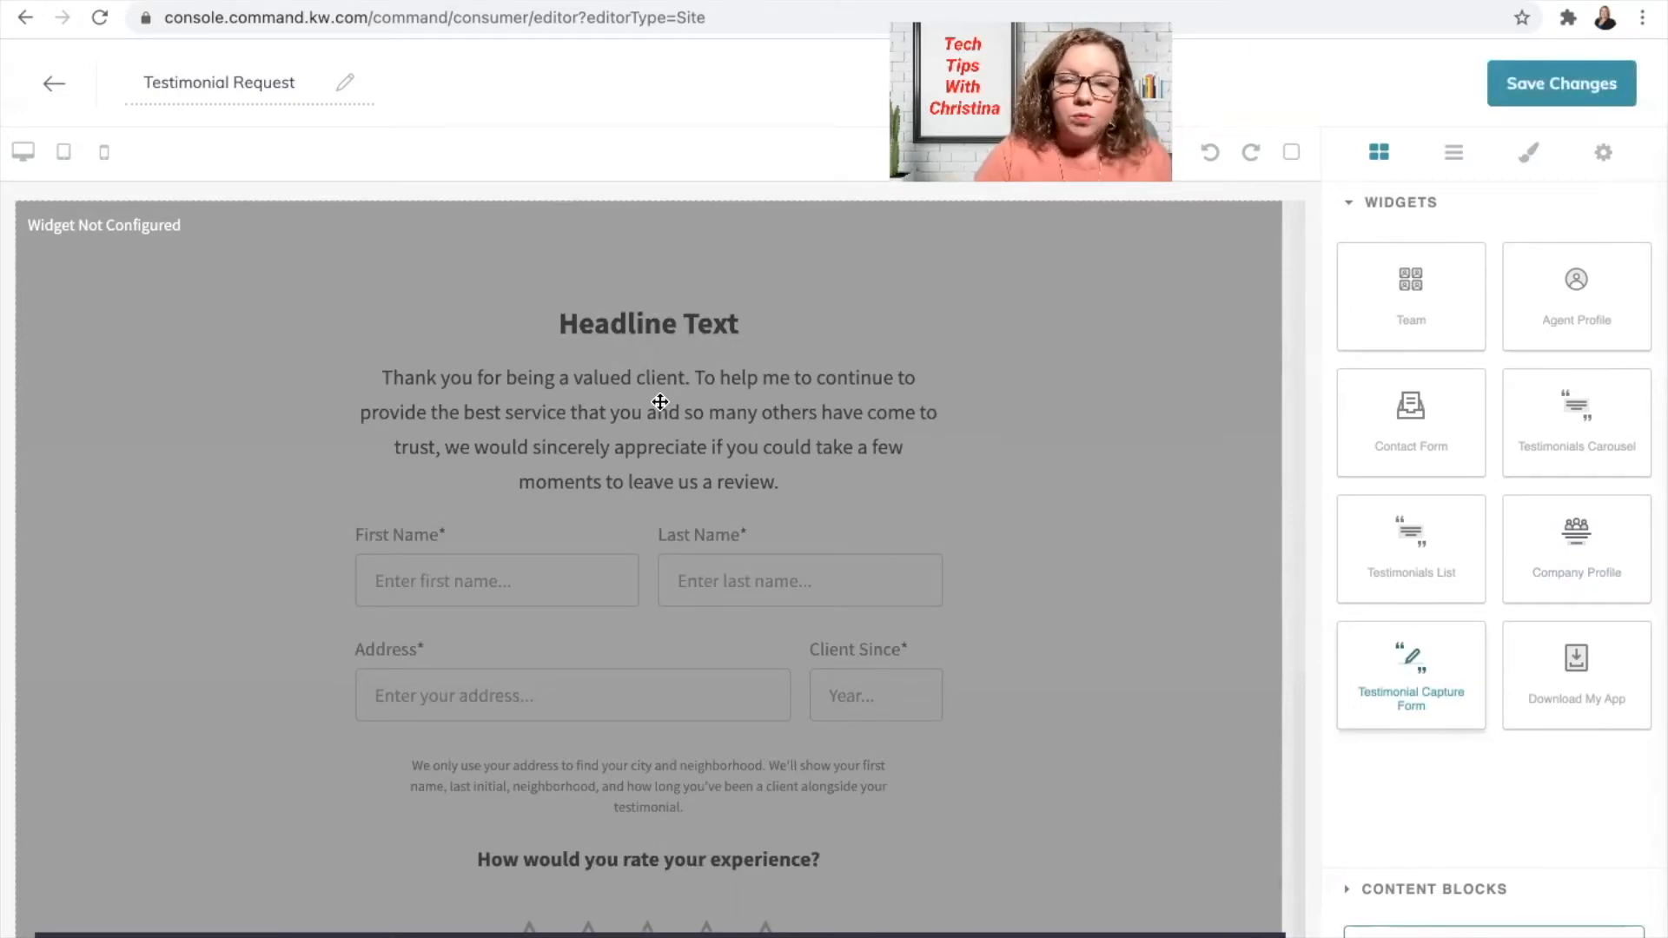
scroll(862, 548, "down", 3)
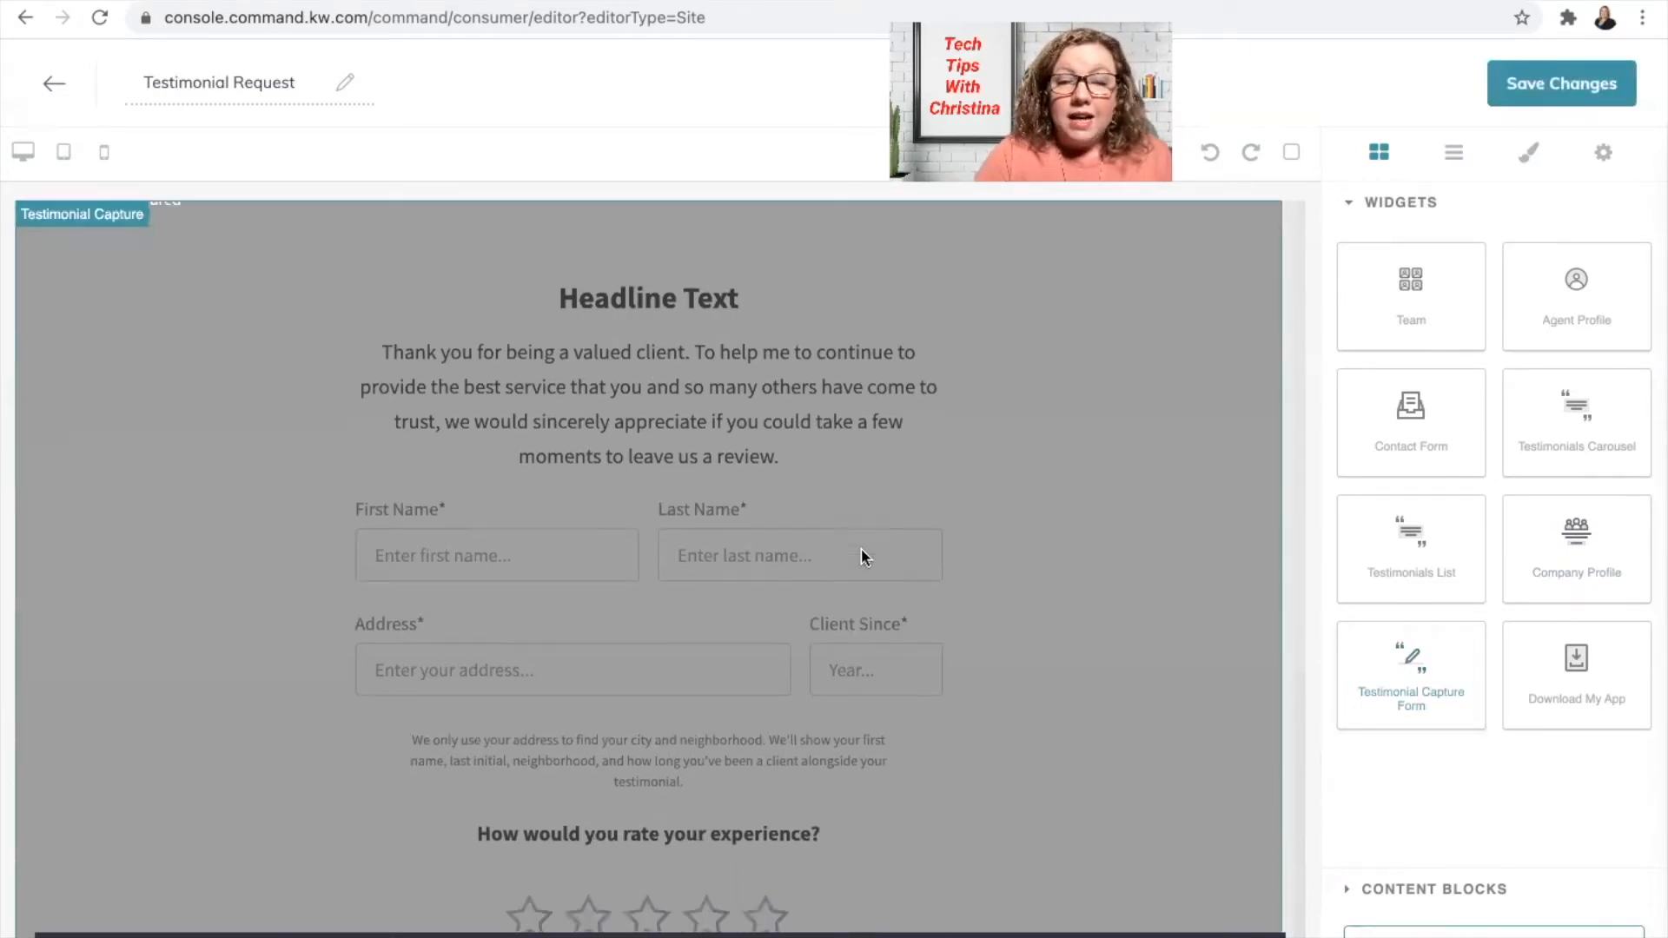
scroll(863, 559, "down", 2)
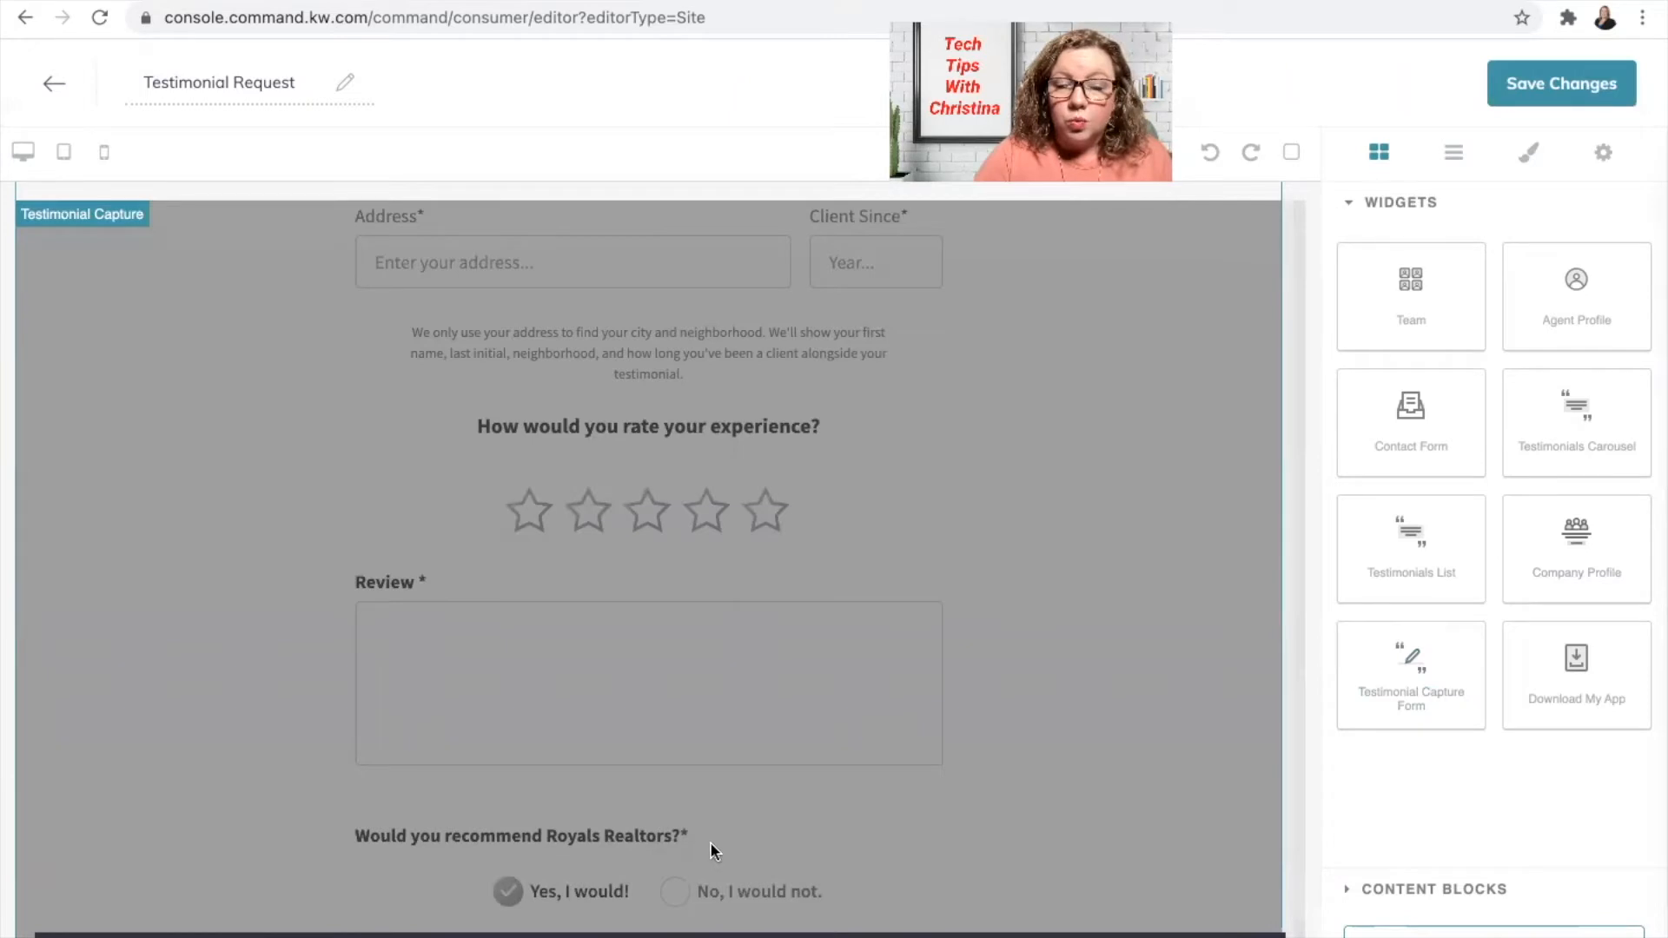
scroll(726, 613, "up", 1)
scroll(725, 613, "up", 3)
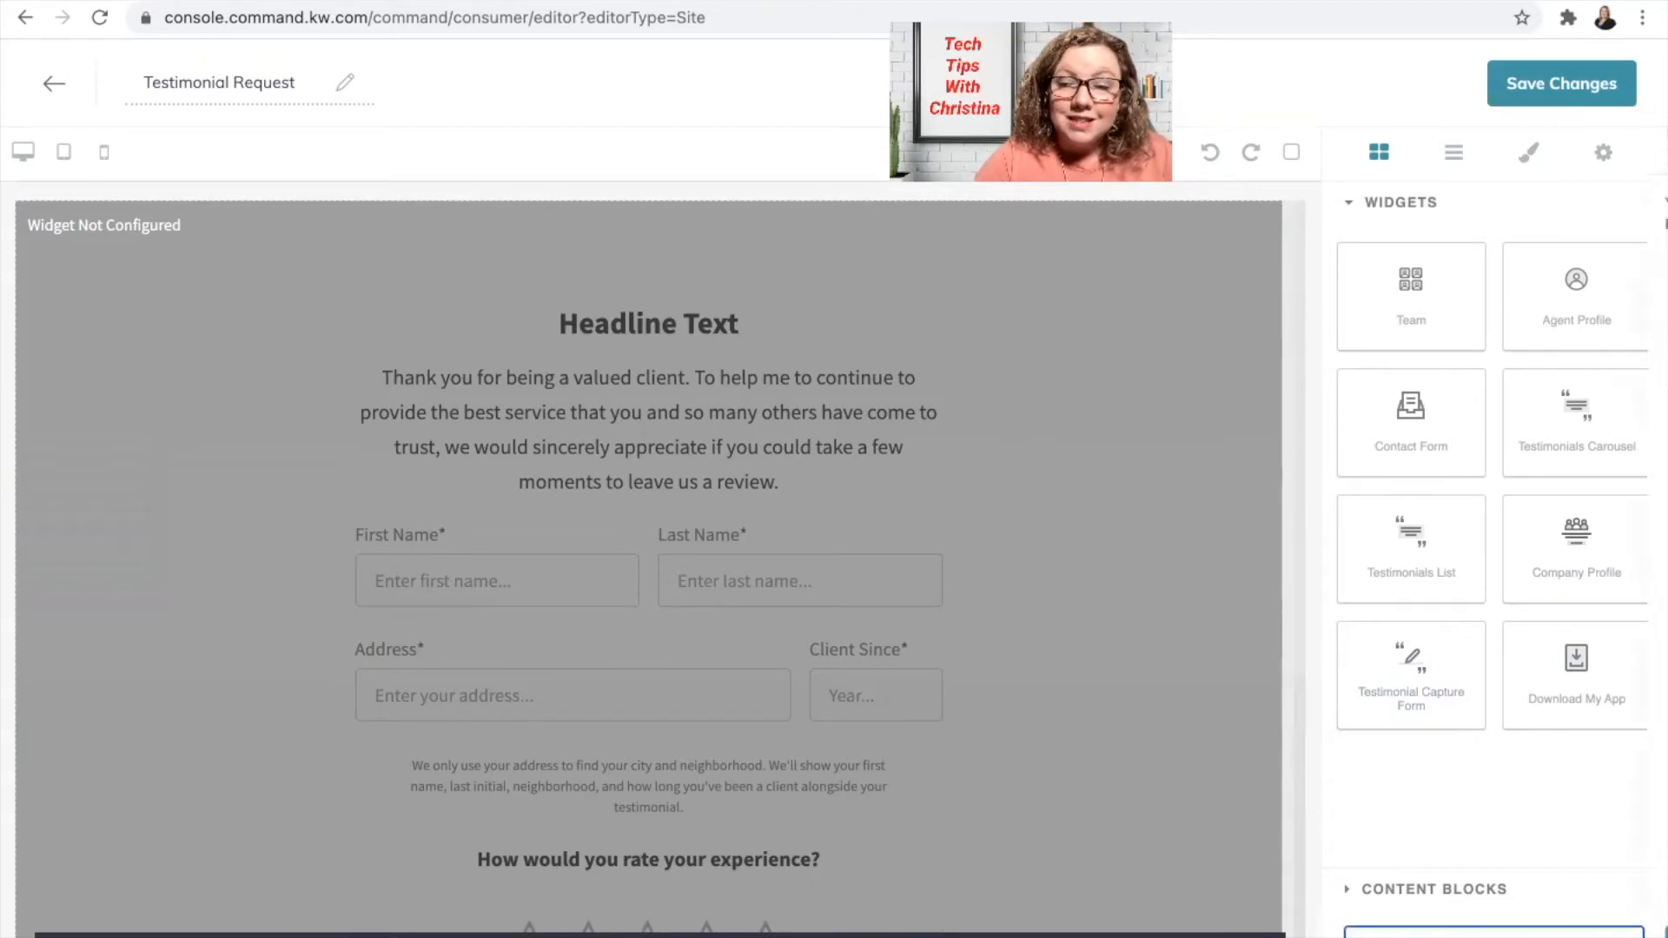
Step: Open the Testimonial Capture widget settings and enter the agent's full name as Team Name
left_click(1494, 932)
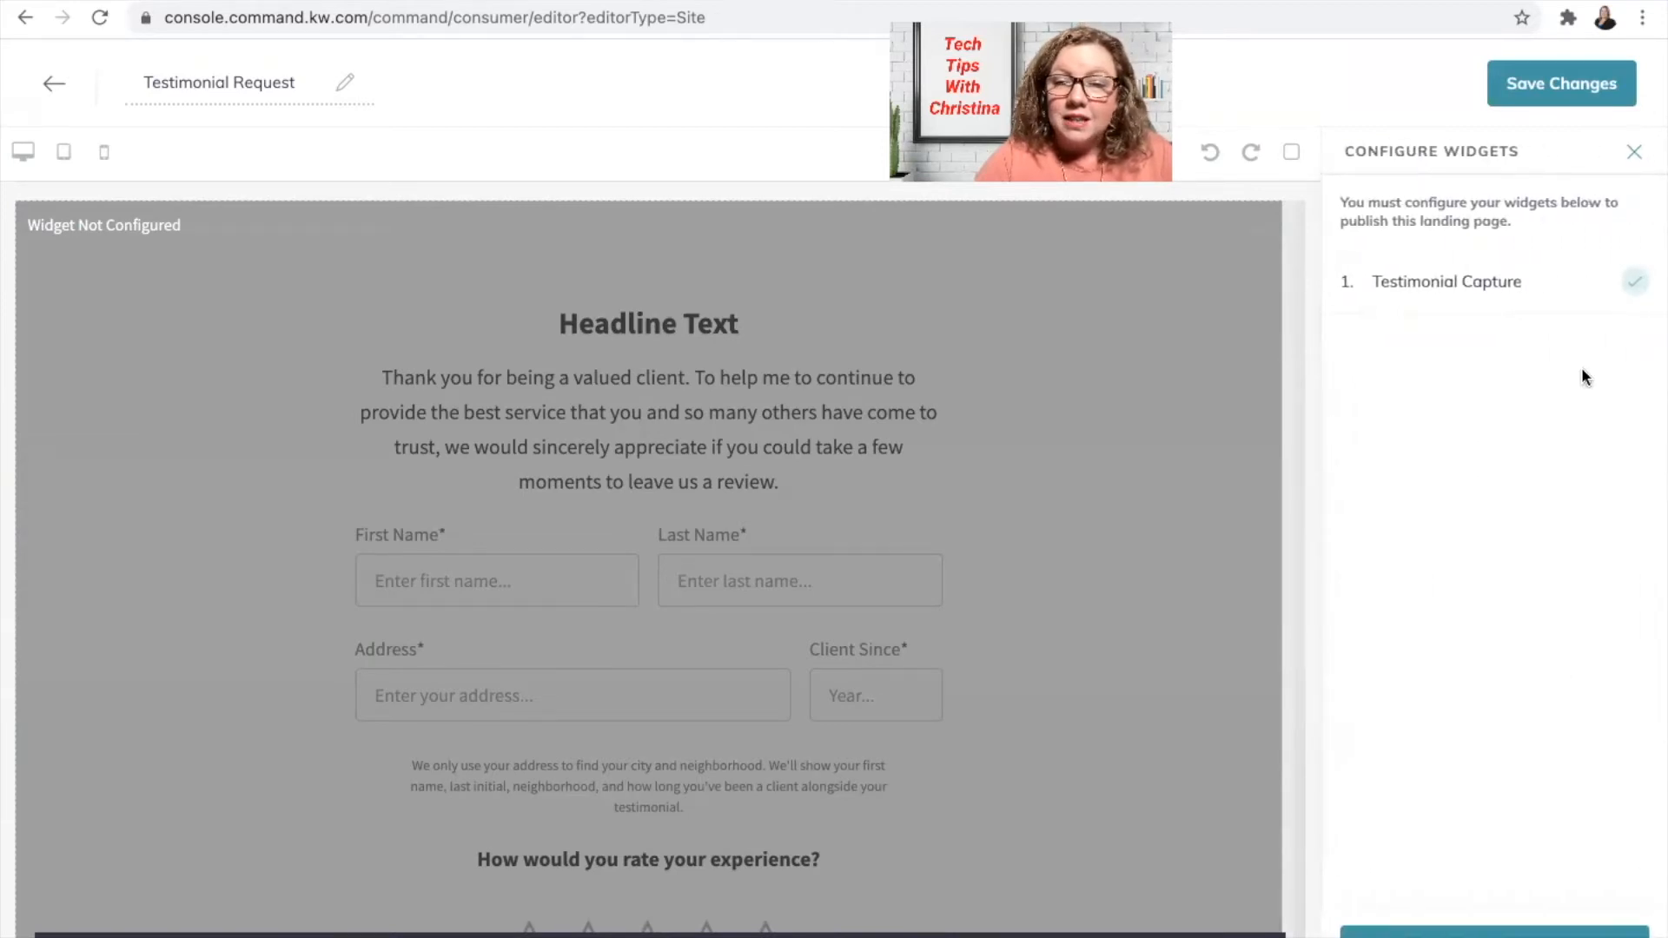
left_click(1507, 287)
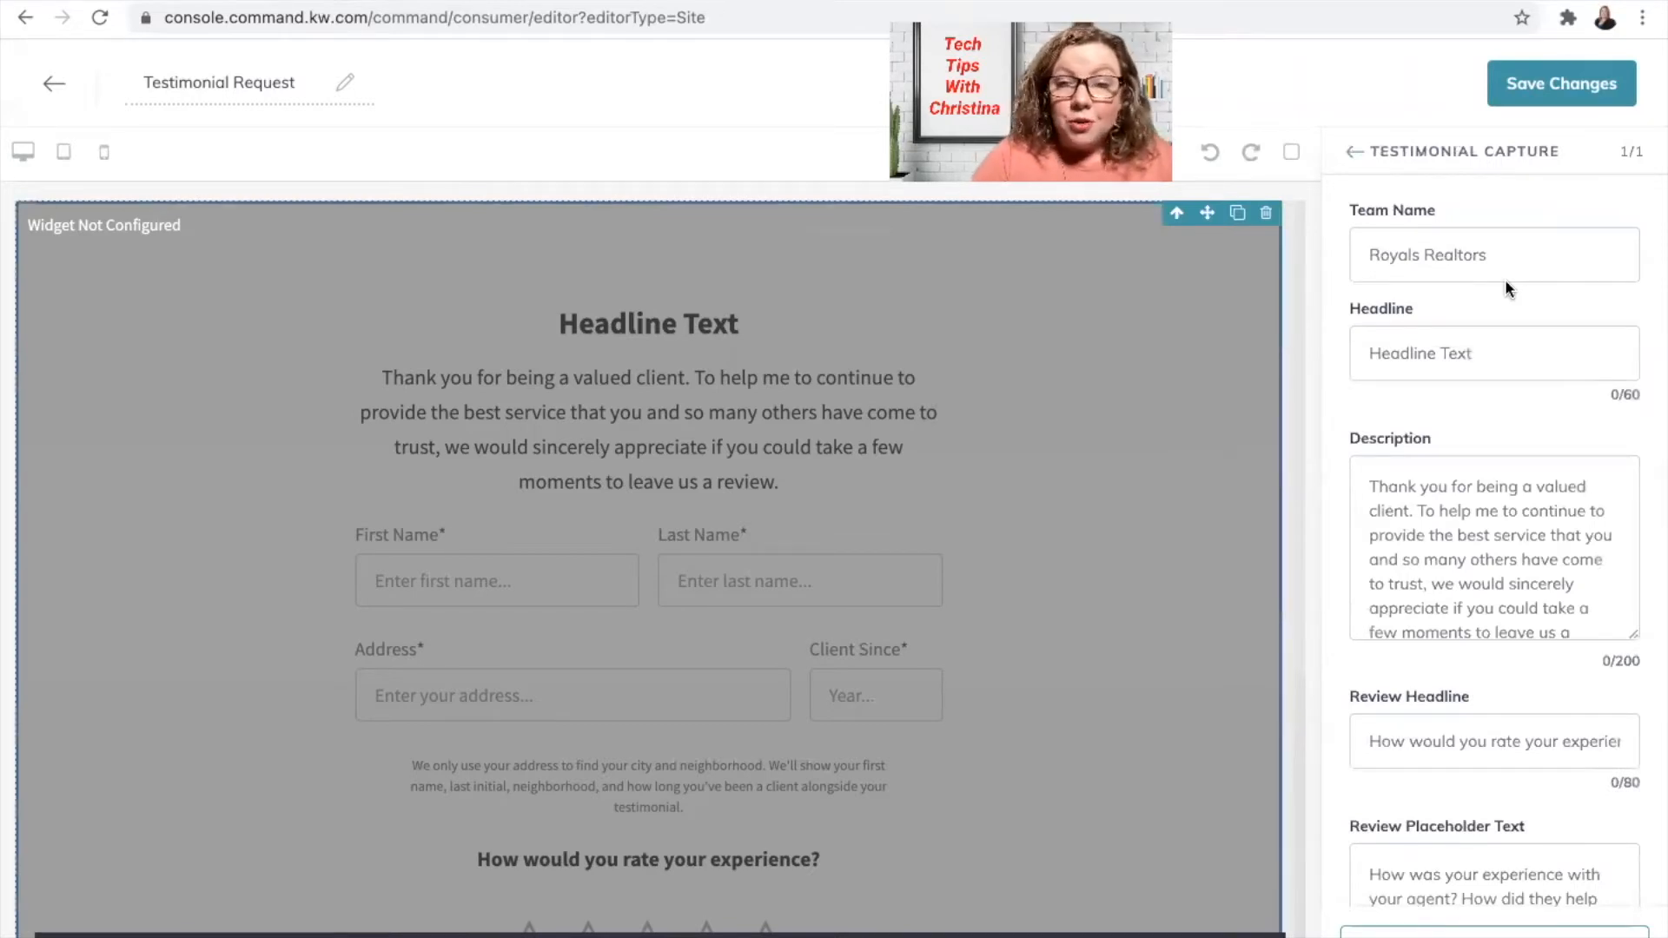
left_click(1497, 252)
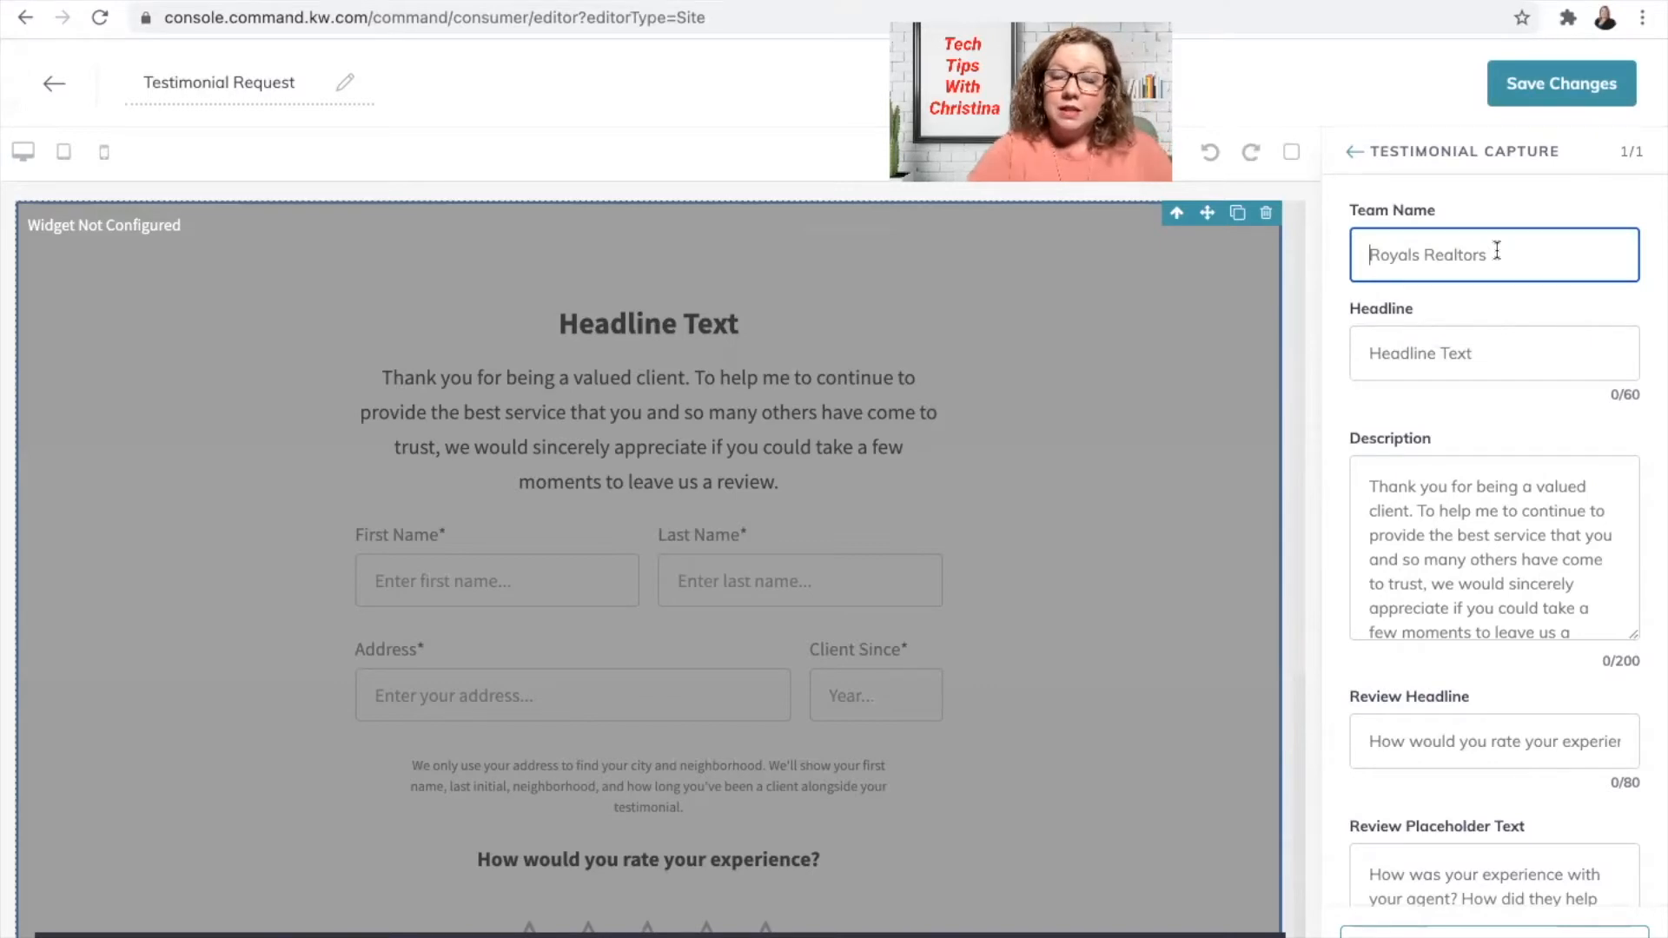
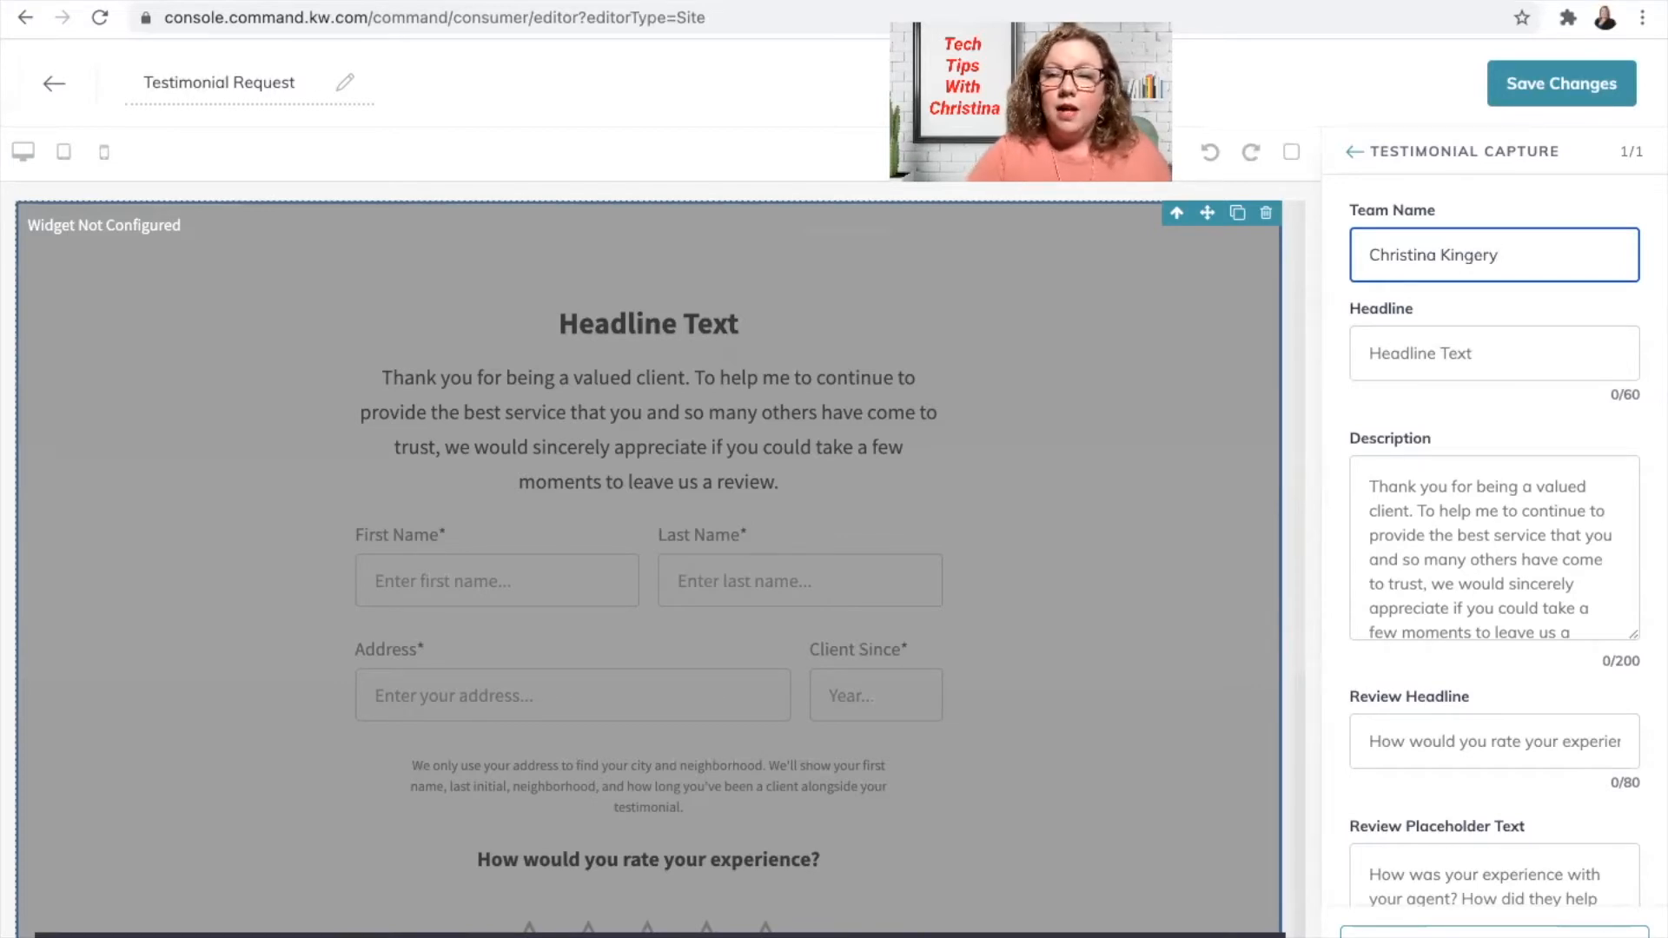
left_click(1459, 342)
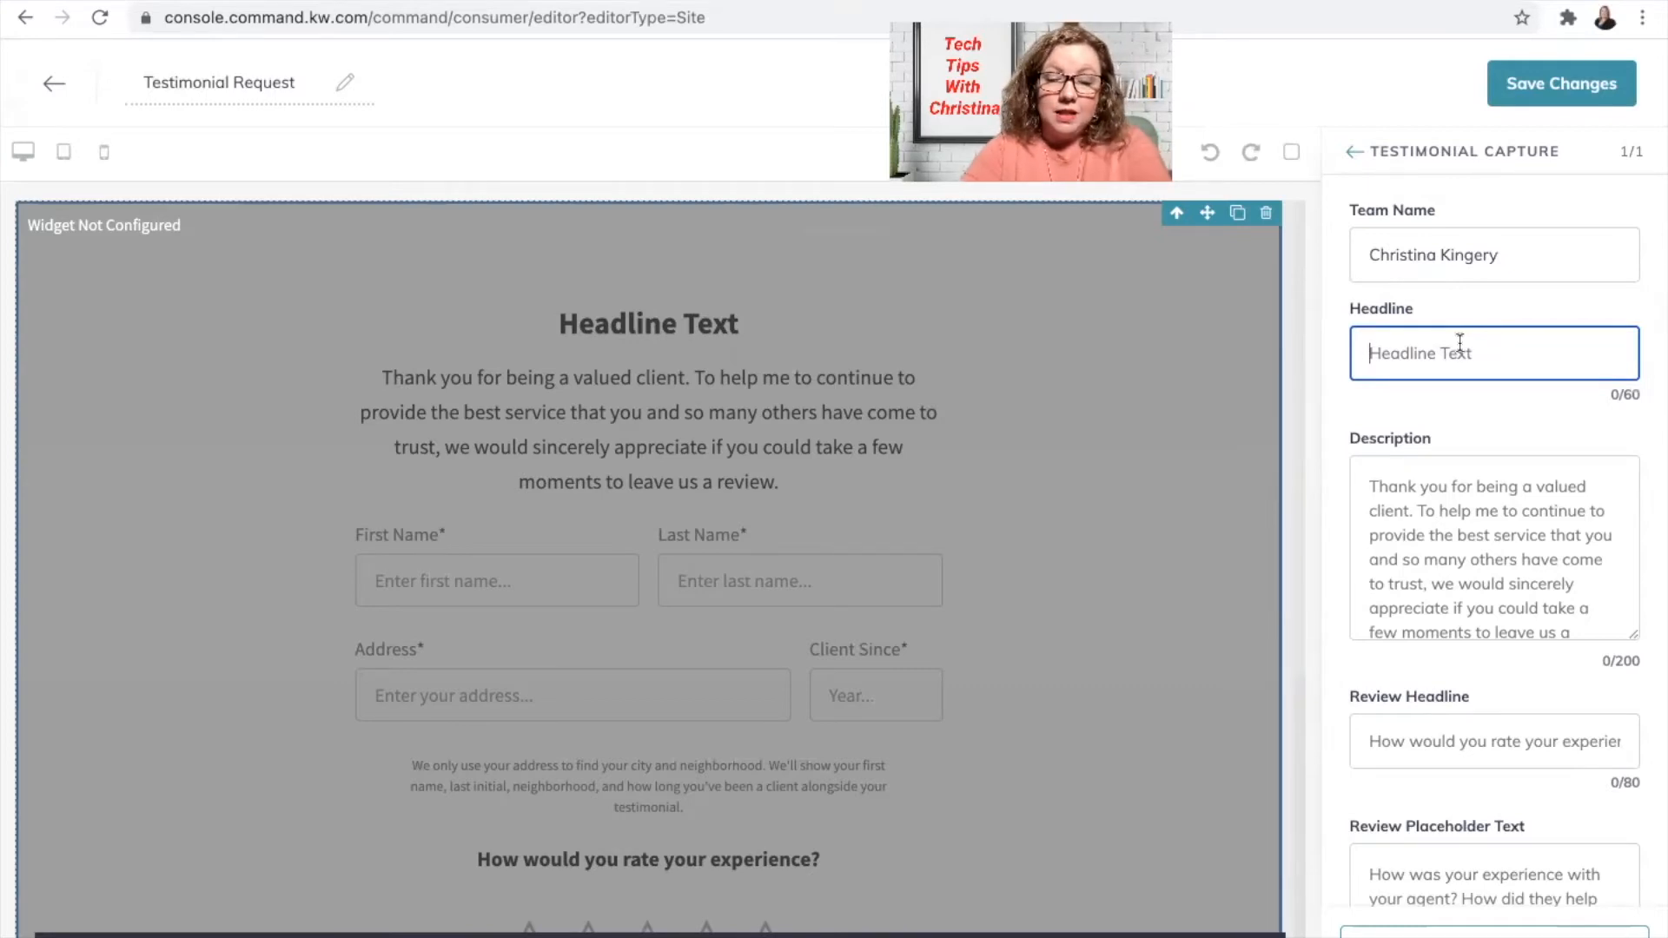
Step: Set the form headline to 'Leave A Review!'
type("lea")
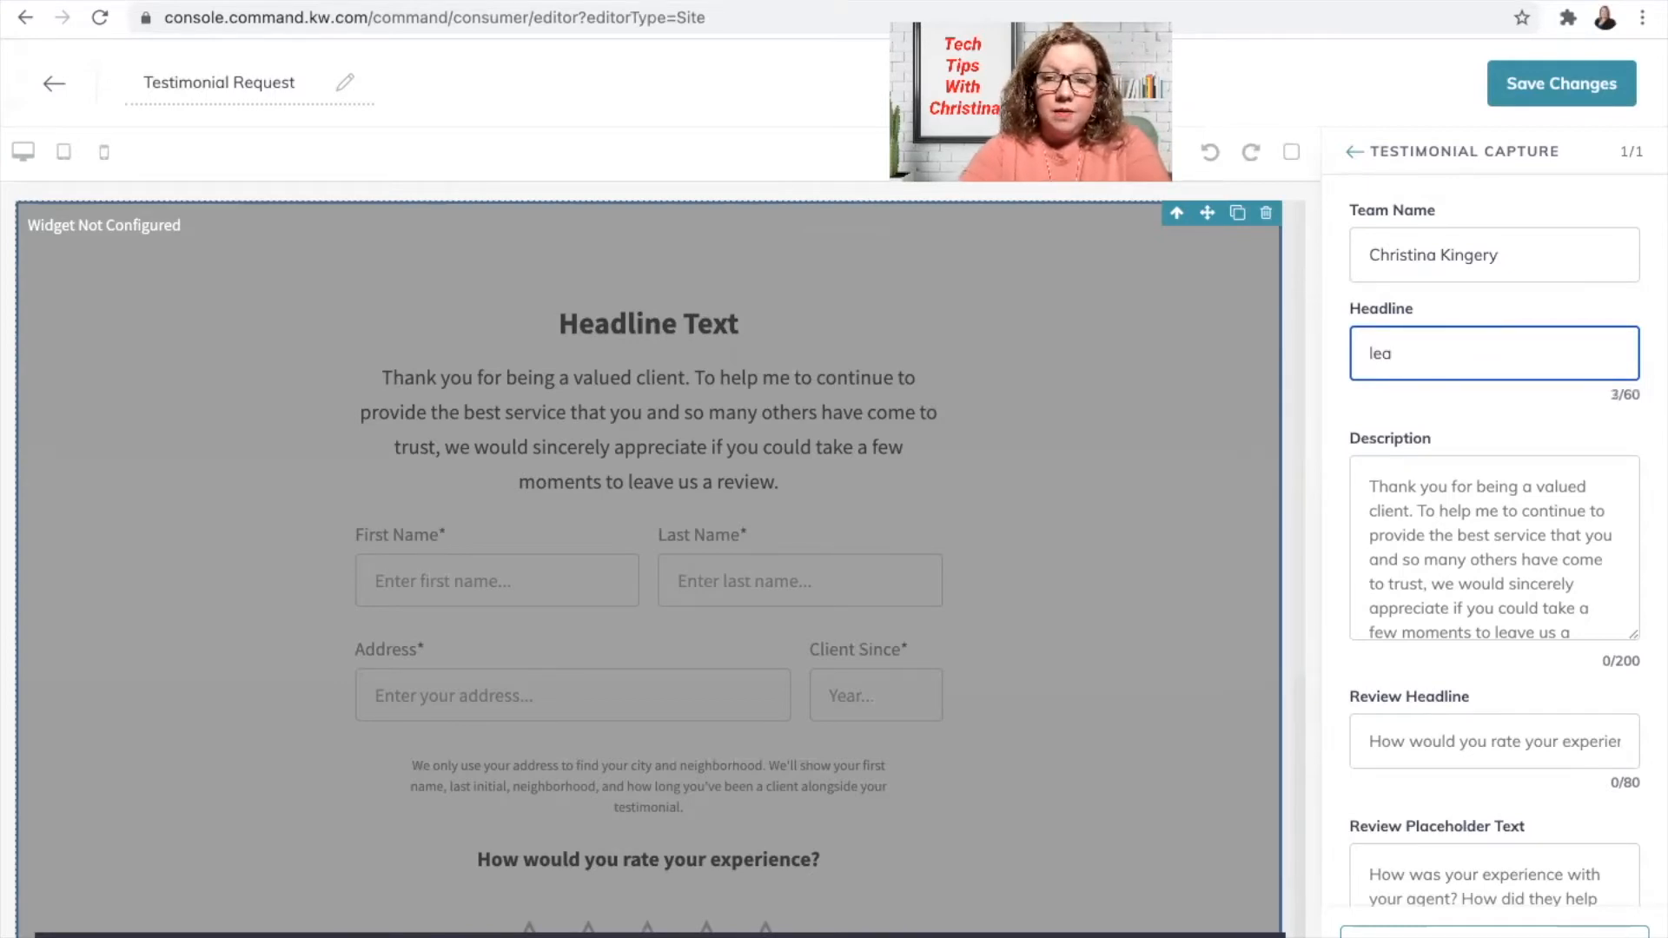
key("BackSpace")
key("BackSpace")
key("BackSpace")
type("Leave A Review")
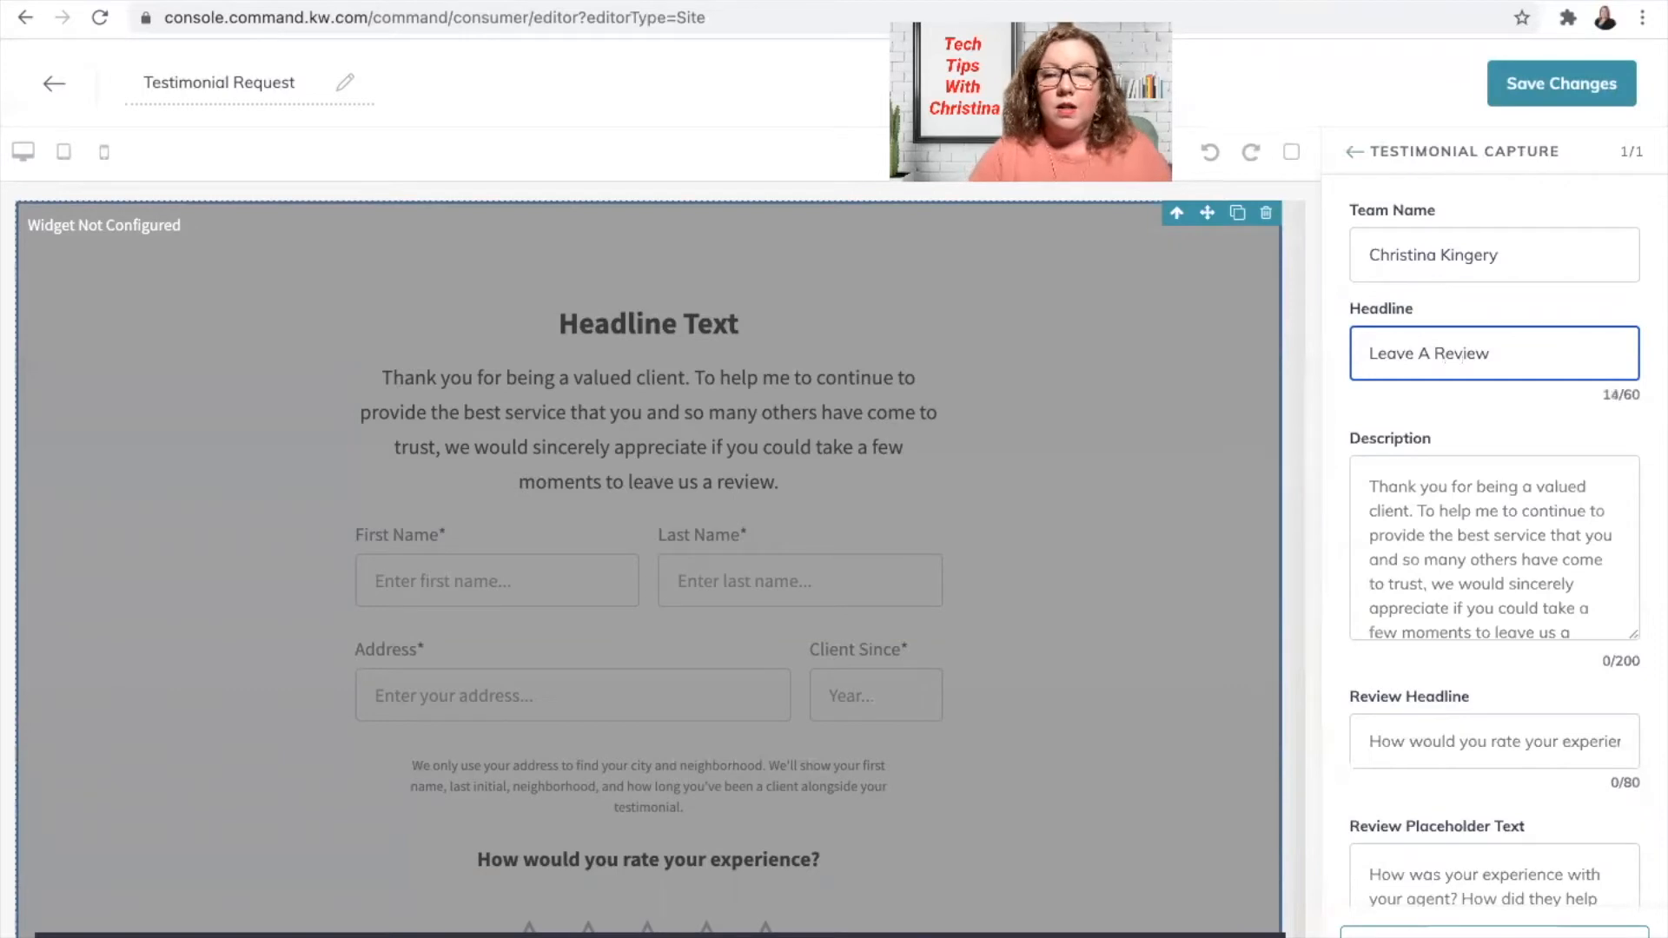
type("!")
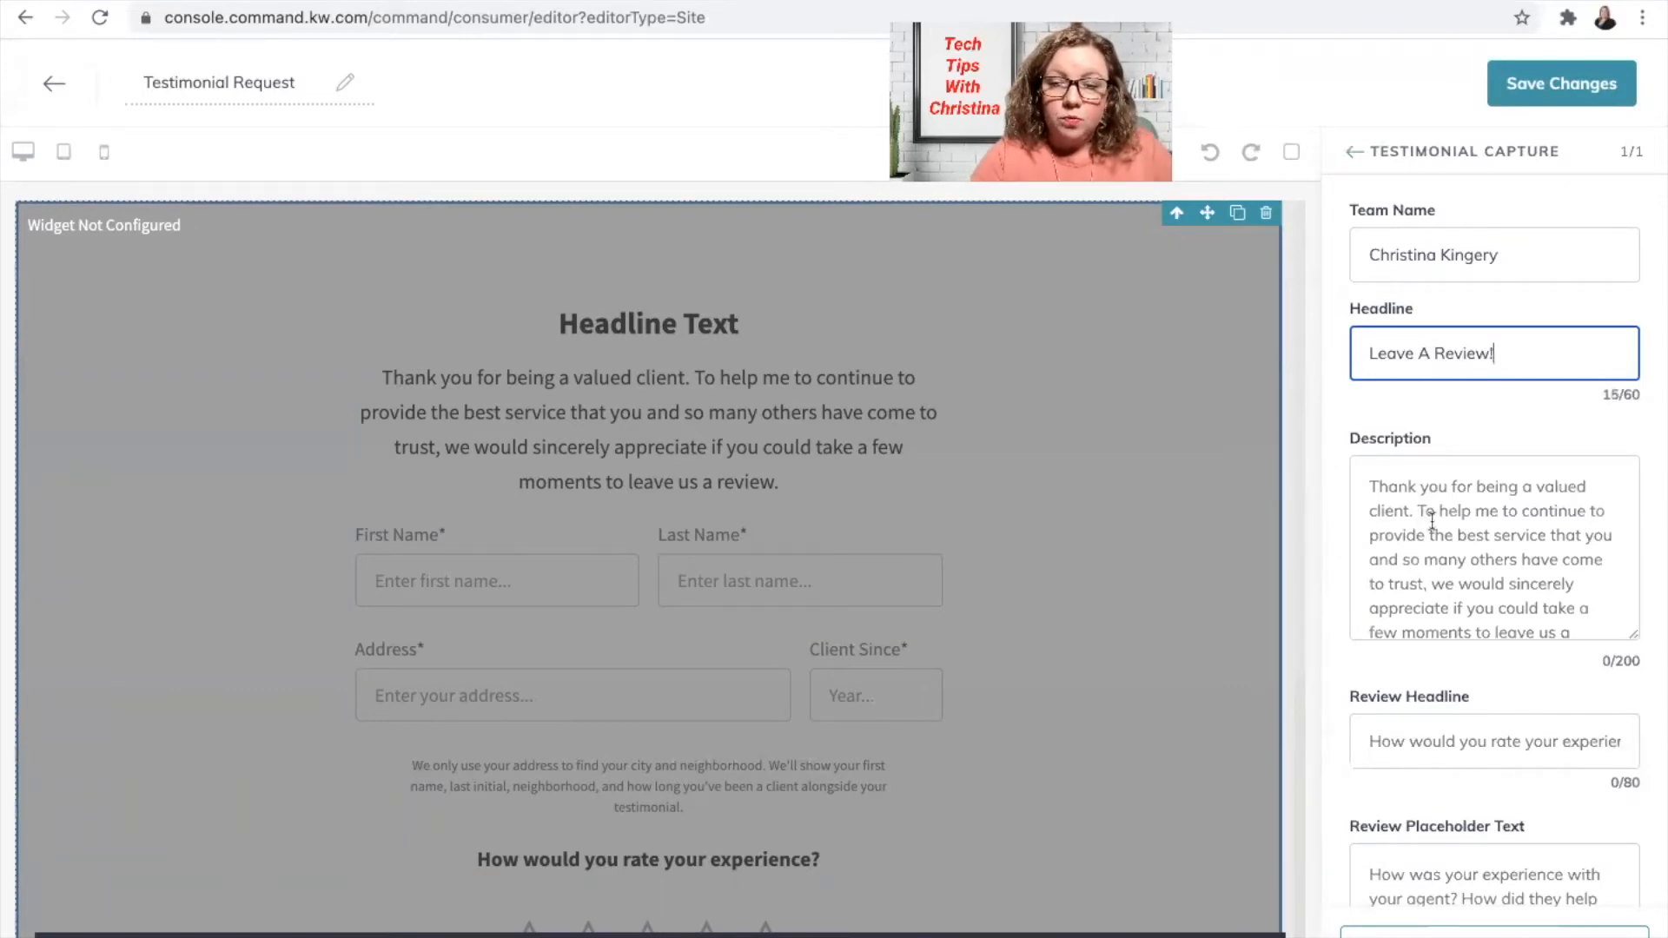
scroll(1432, 521, "down", 1)
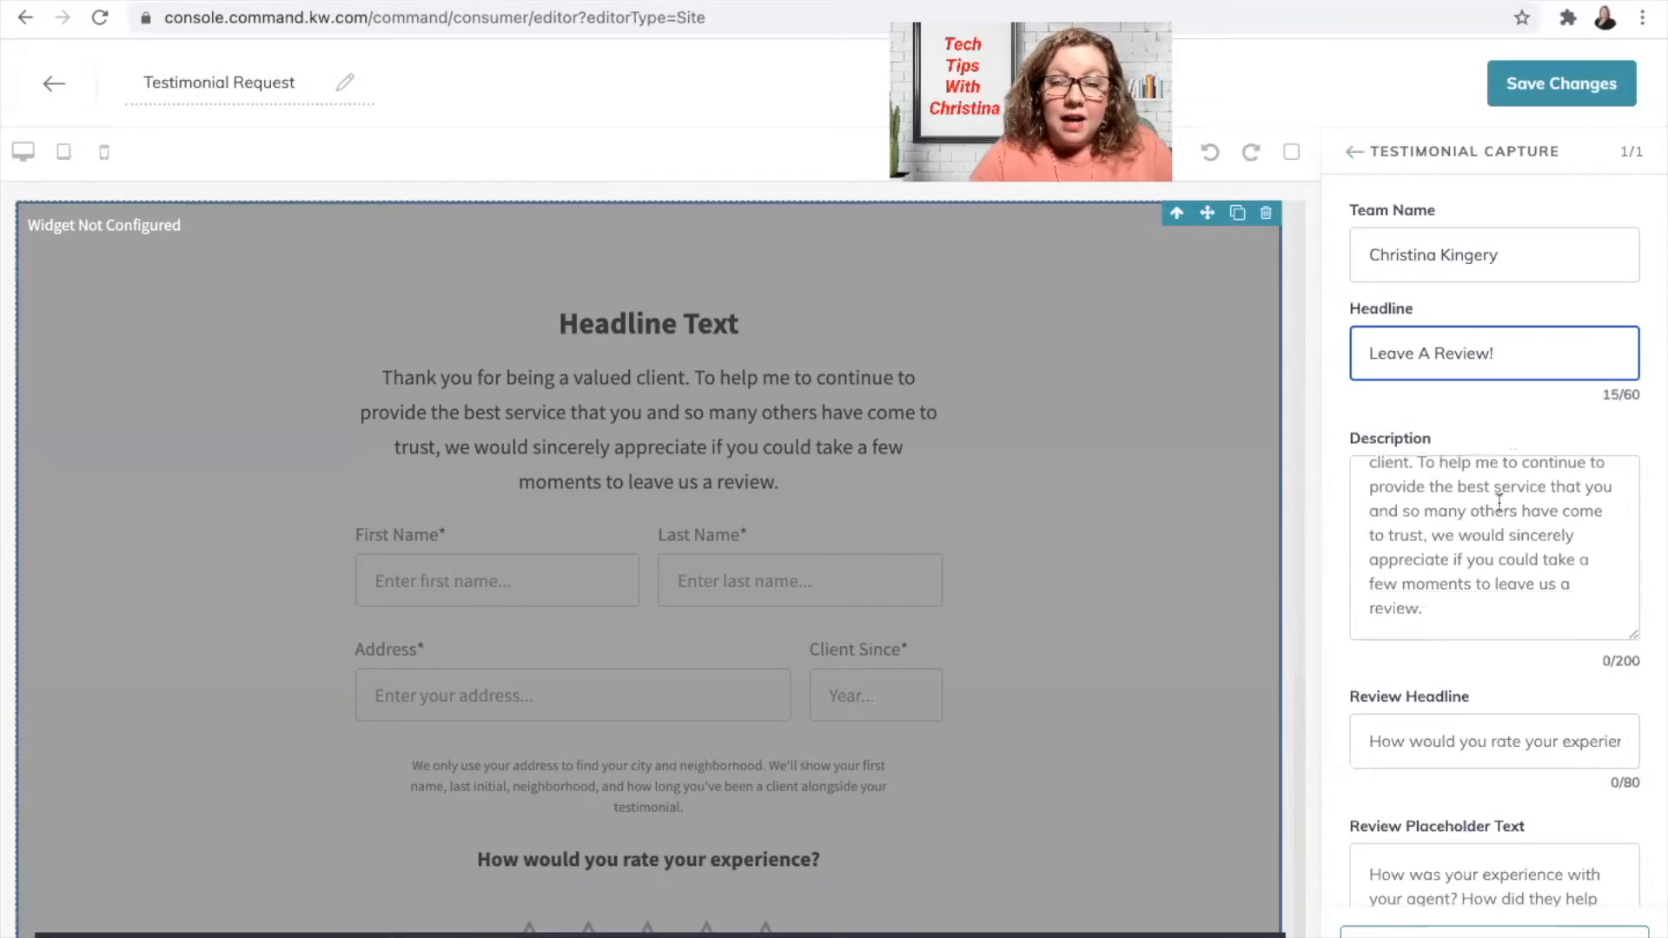
scroll(1485, 556, "up", 1)
scroll(1483, 564, "down", 1)
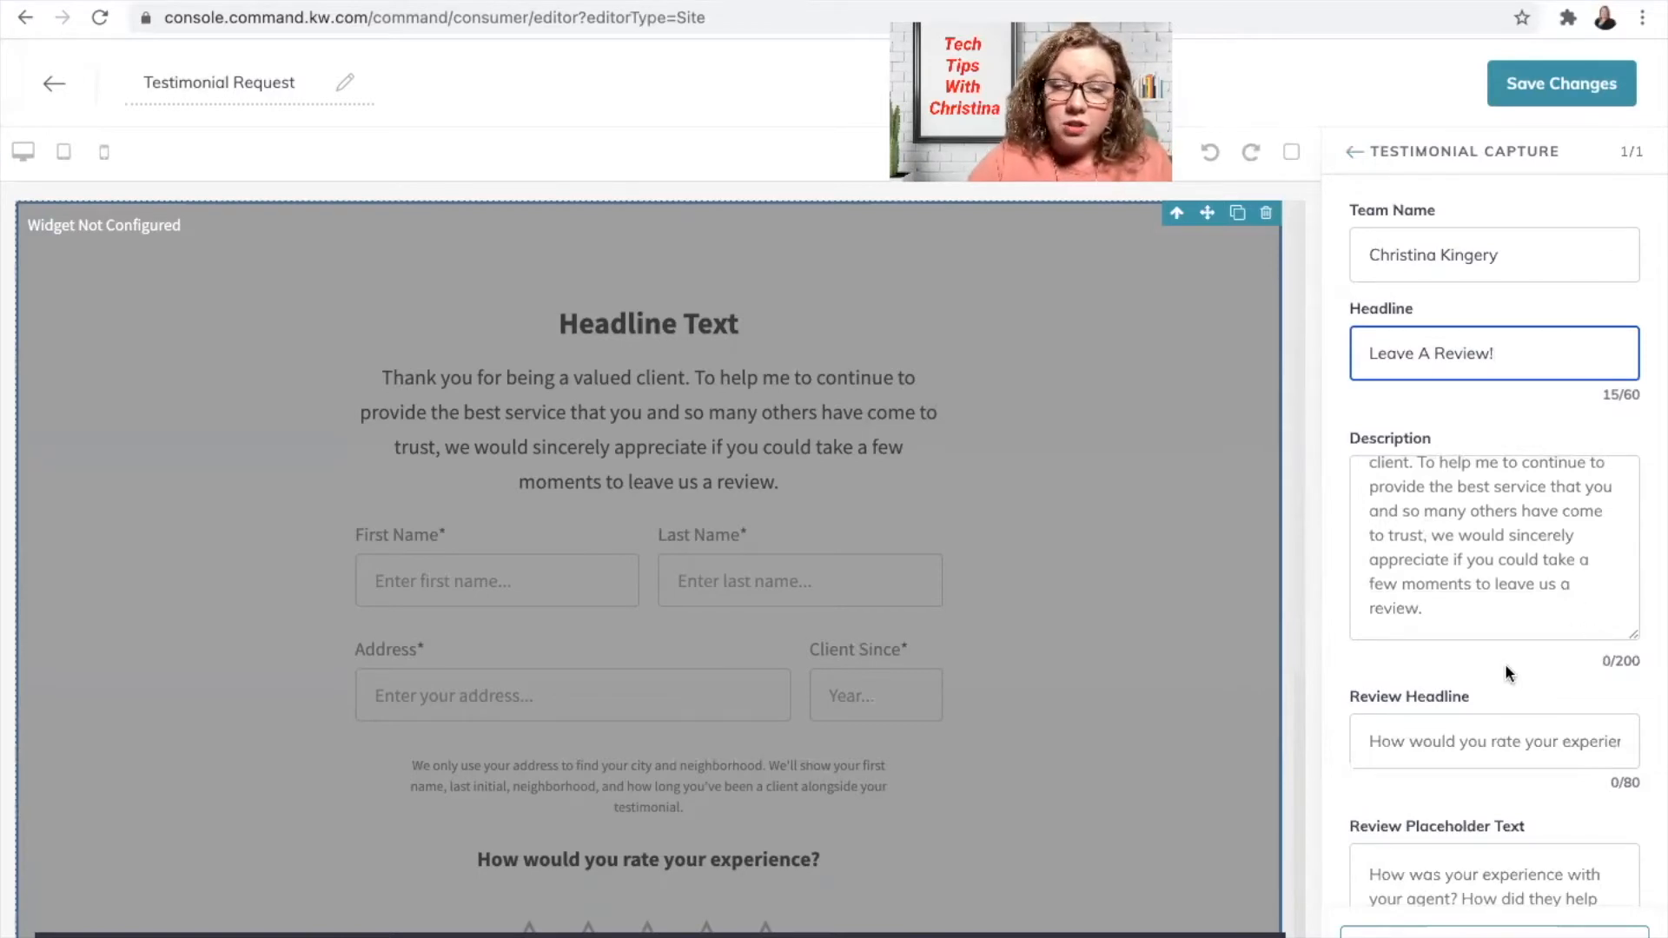
scroll(1502, 660, "down", 2)
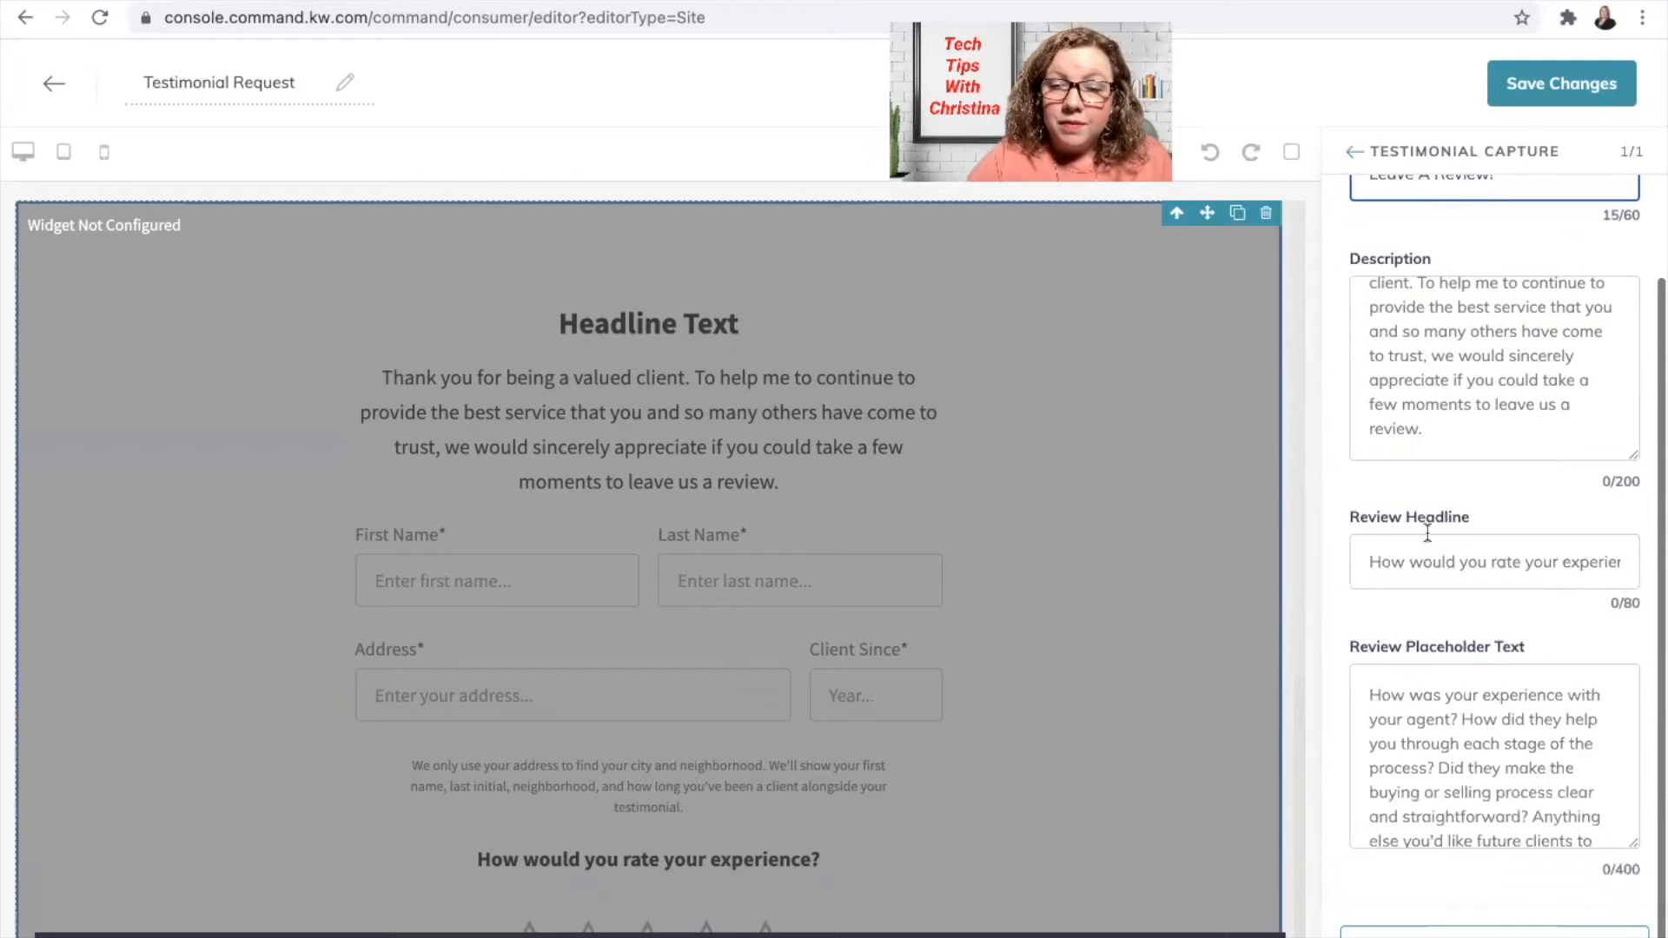
Step: Edit the Review Headline text, apply the widget settings, and check the form preview
left_click(1441, 564)
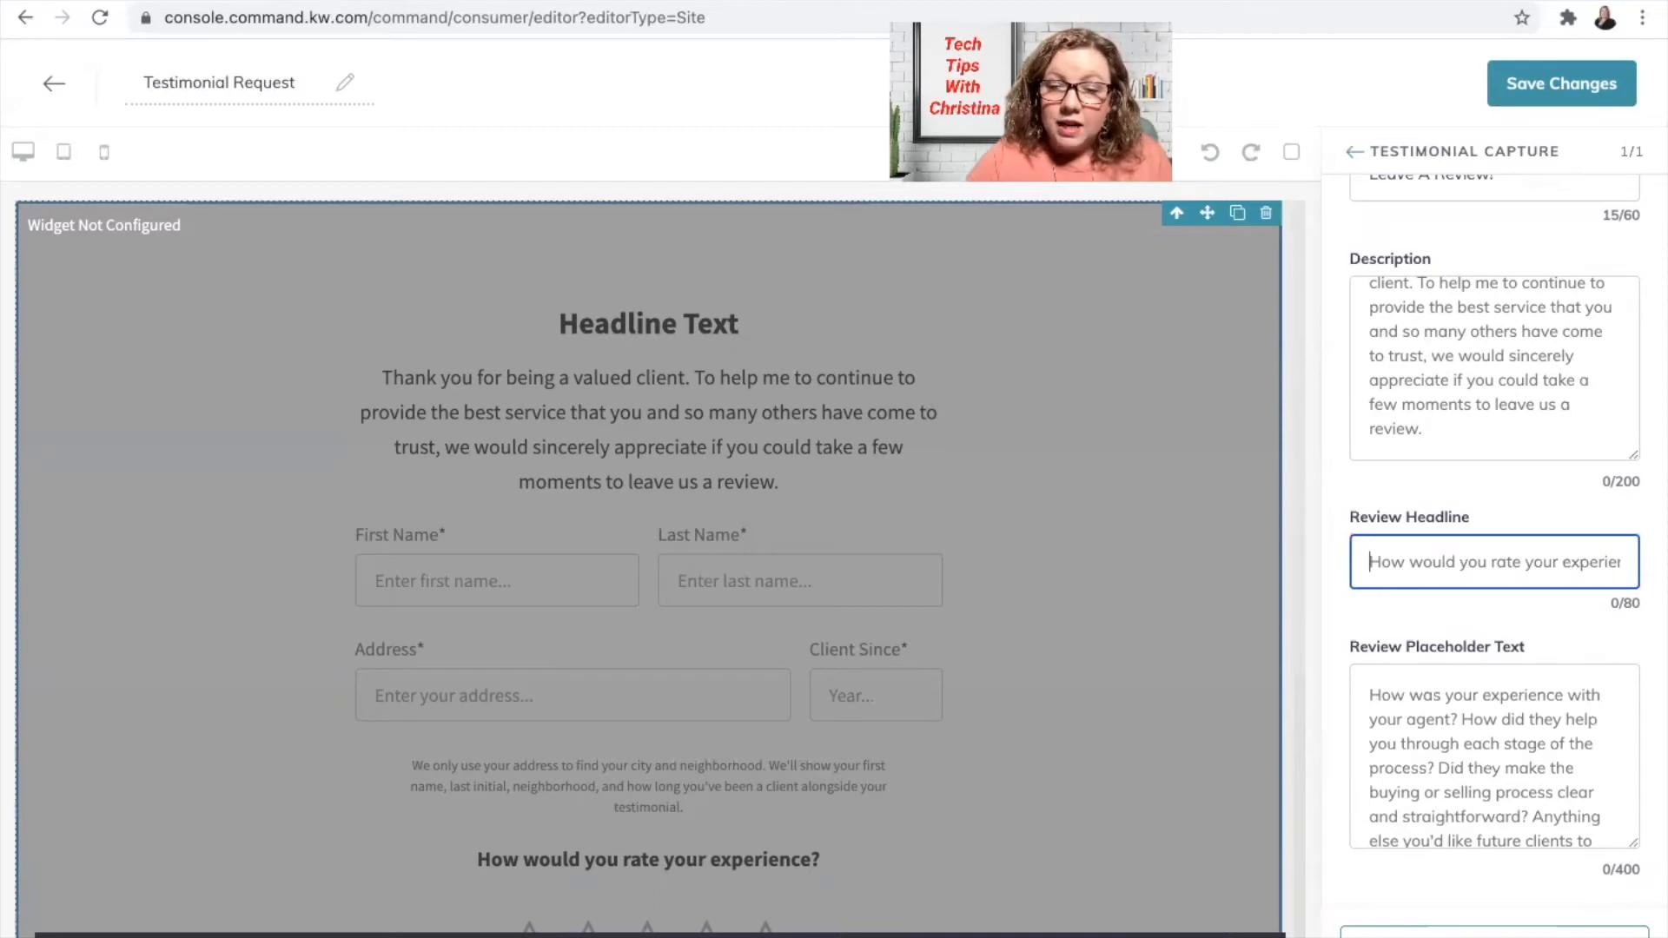
scroll(1538, 748, "down", 2)
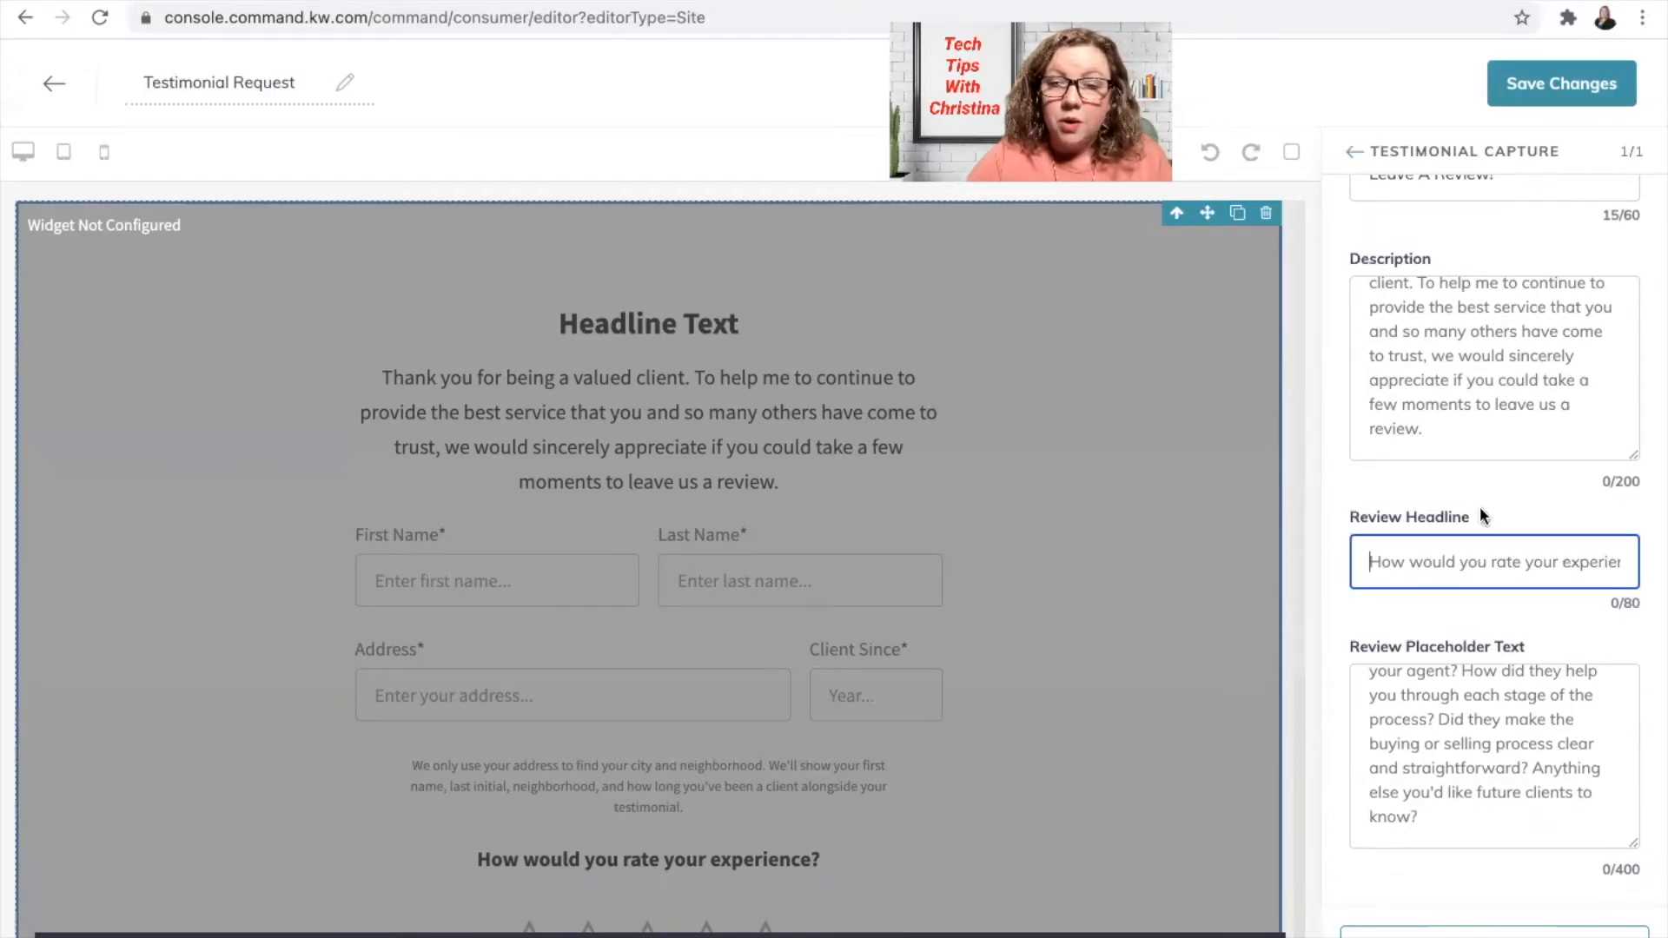
scroll(1501, 514, "up", 2)
scroll(1500, 514, "down", 2)
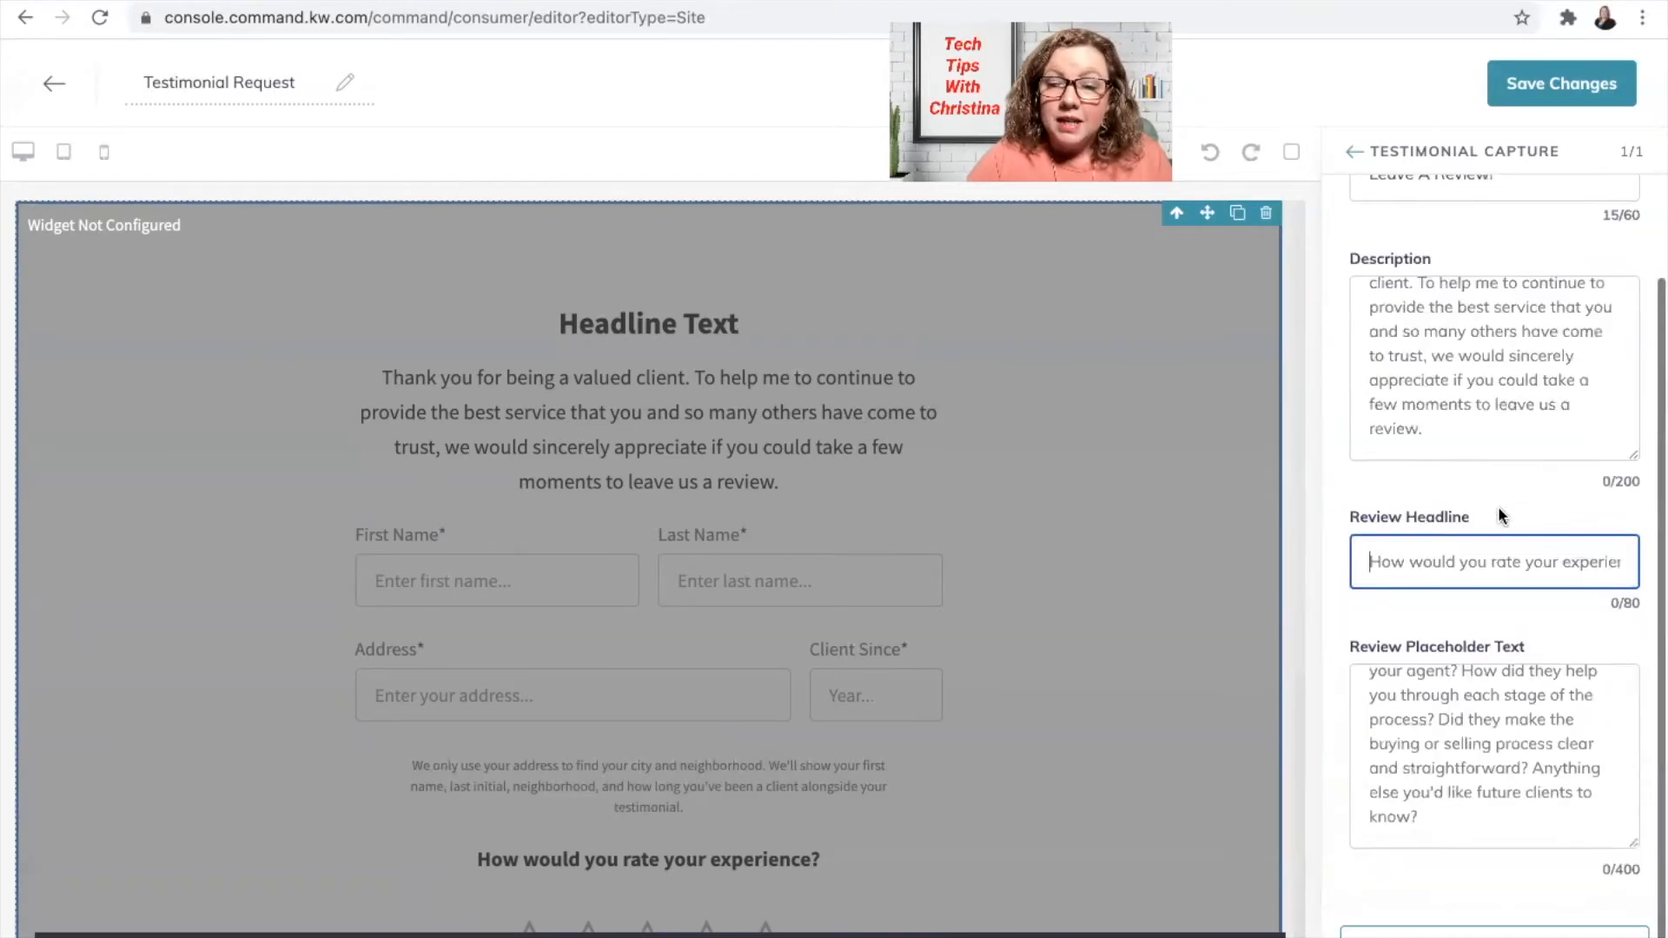
left_click(1427, 934)
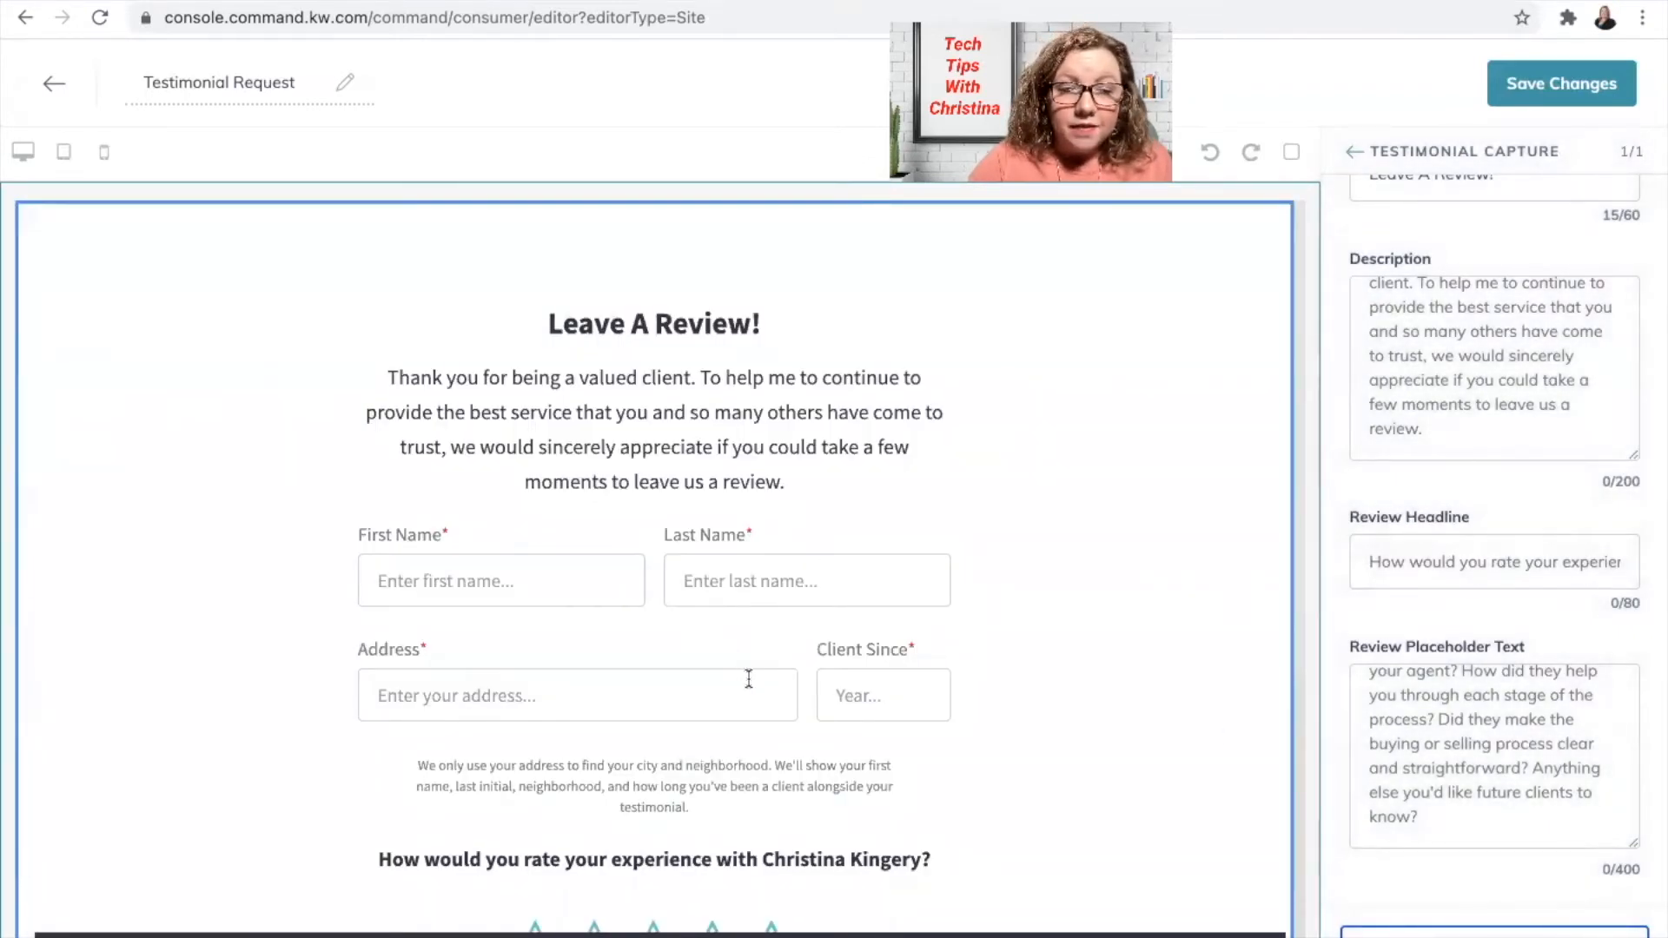
scroll(749, 677, "down", 2)
scroll(749, 675, "down", 3)
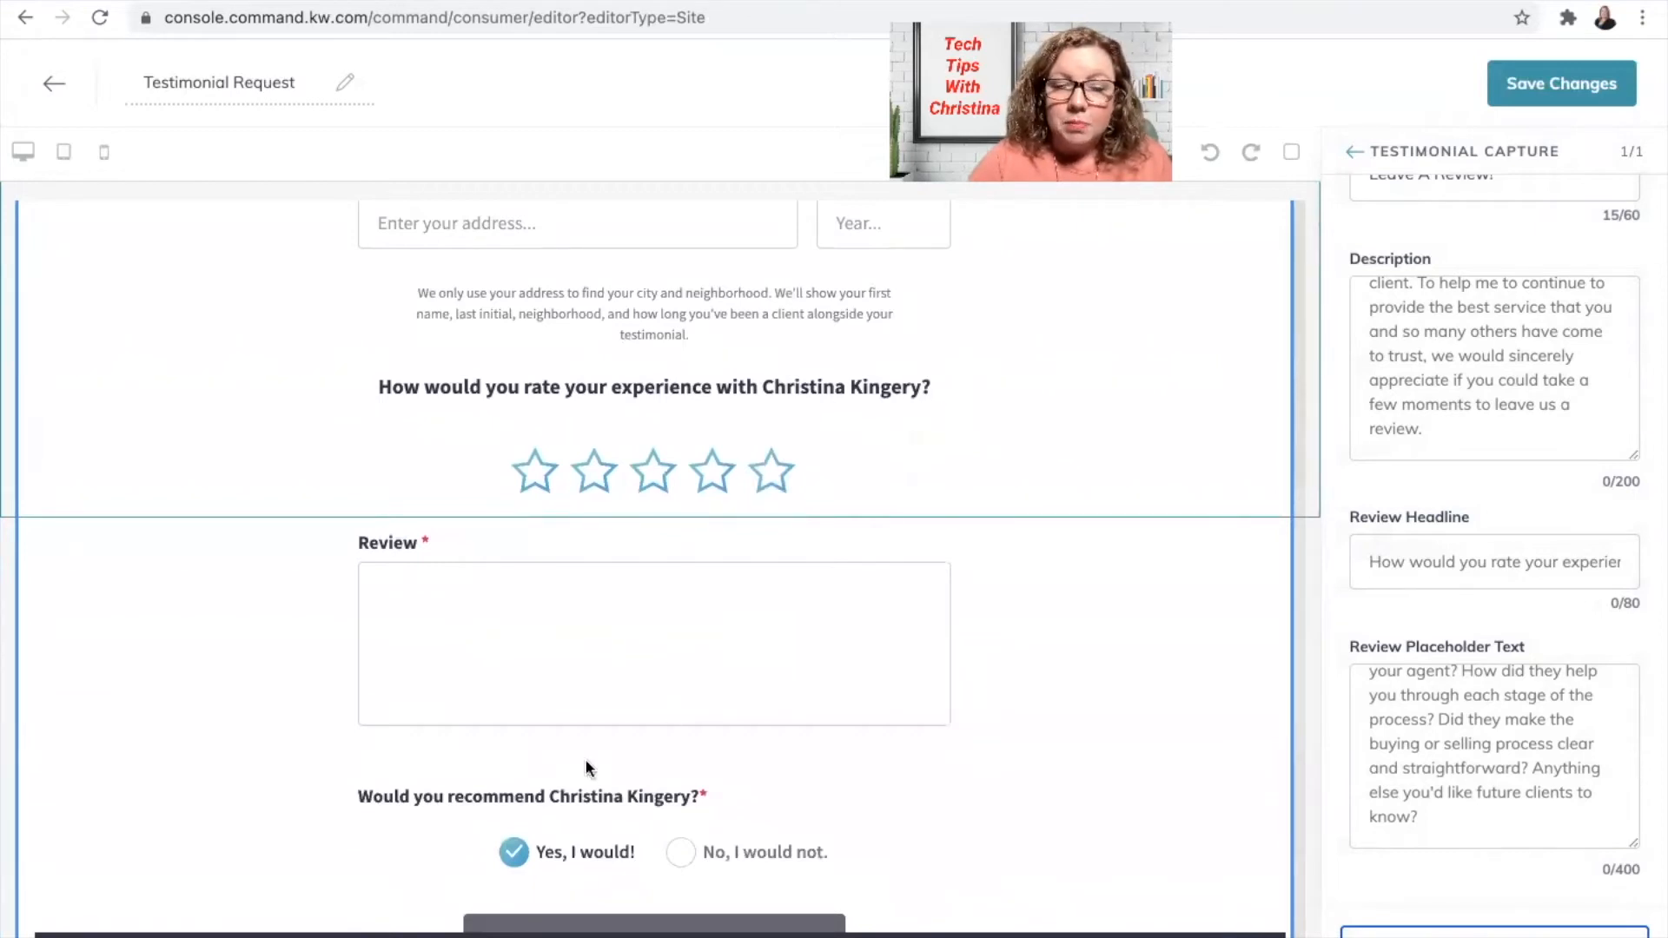
scroll(938, 676, "down", 1)
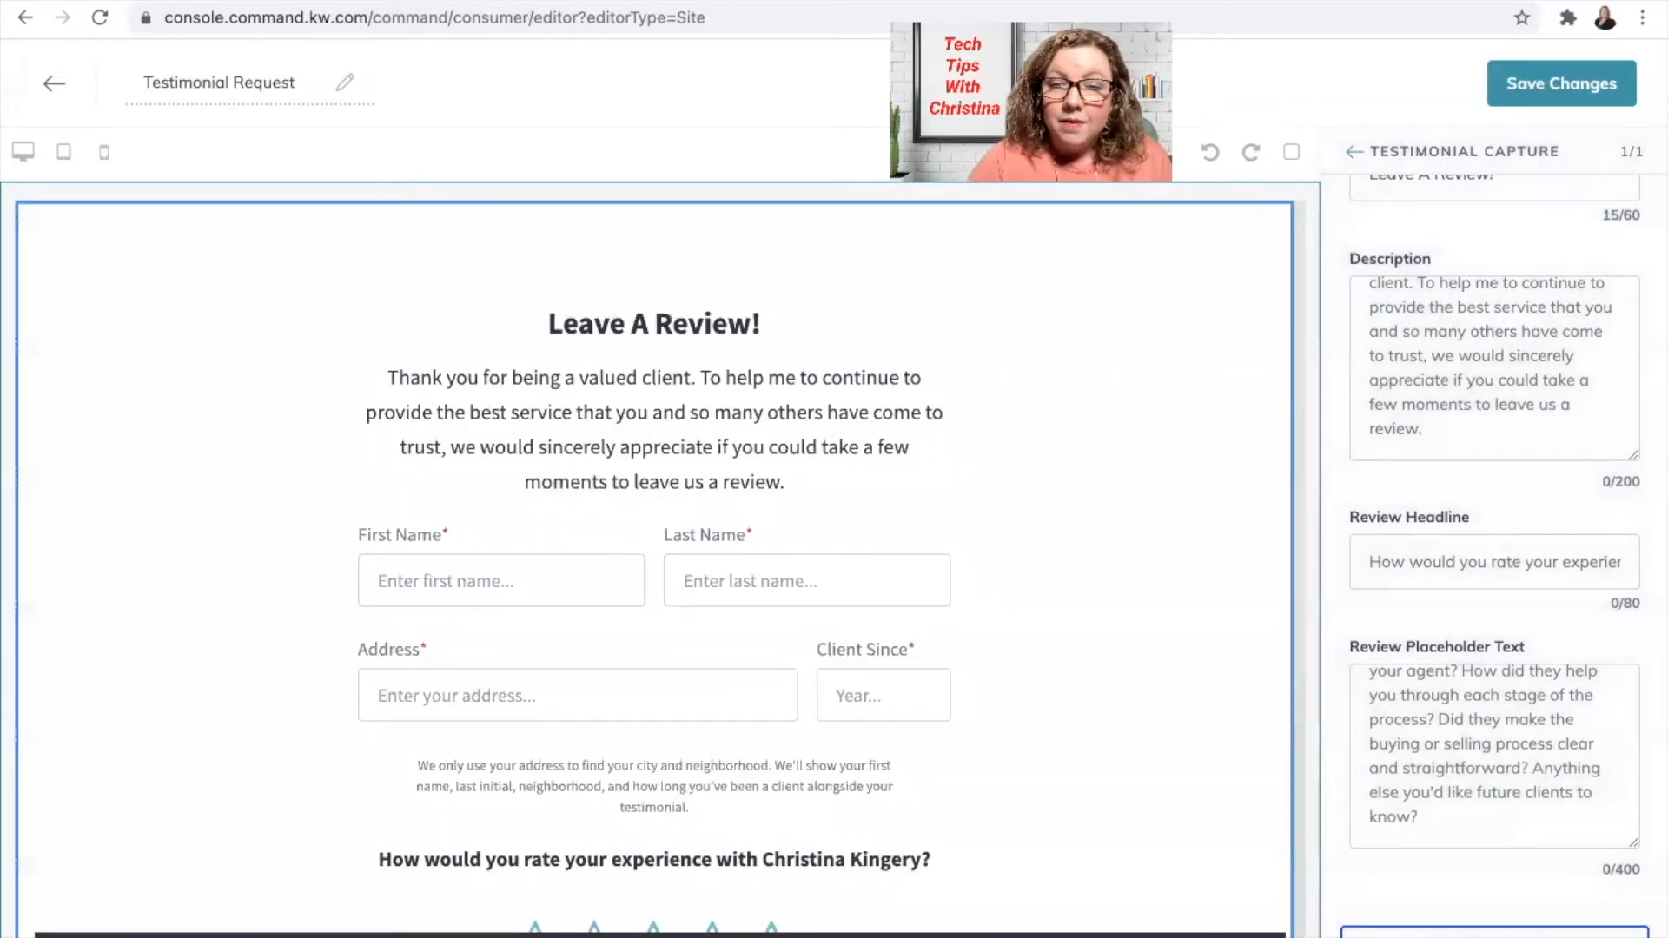
Step: Save the Testimonial Request page and continue to the Agent Site Pages settings
left_click(1595, 101)
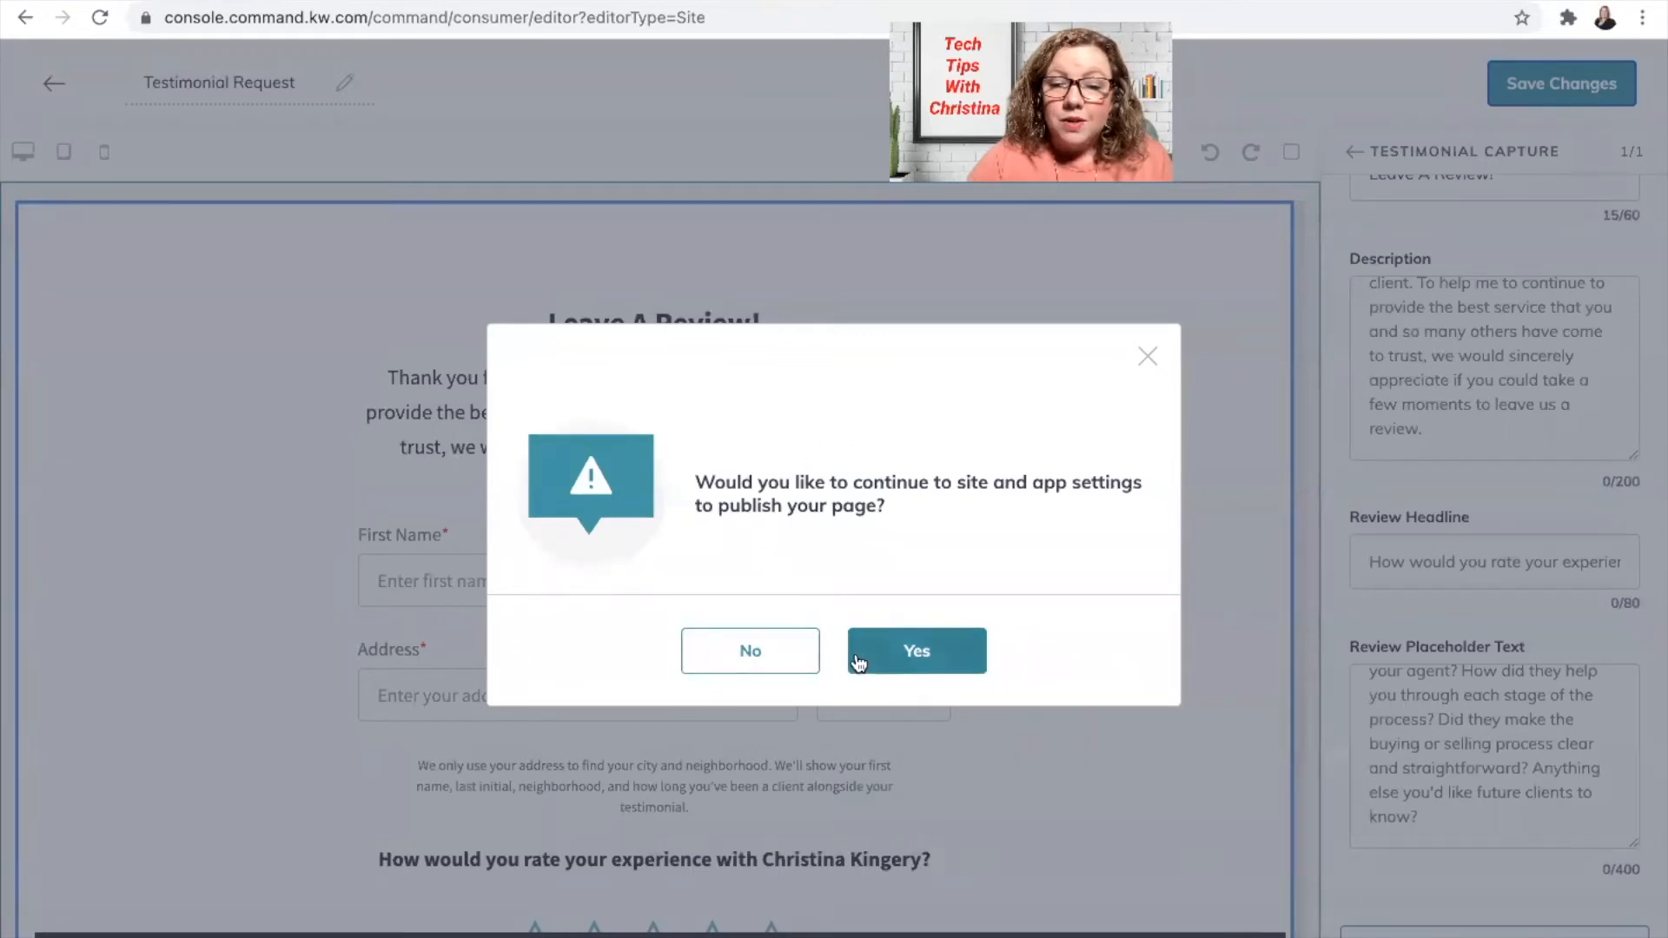
left_click(910, 656)
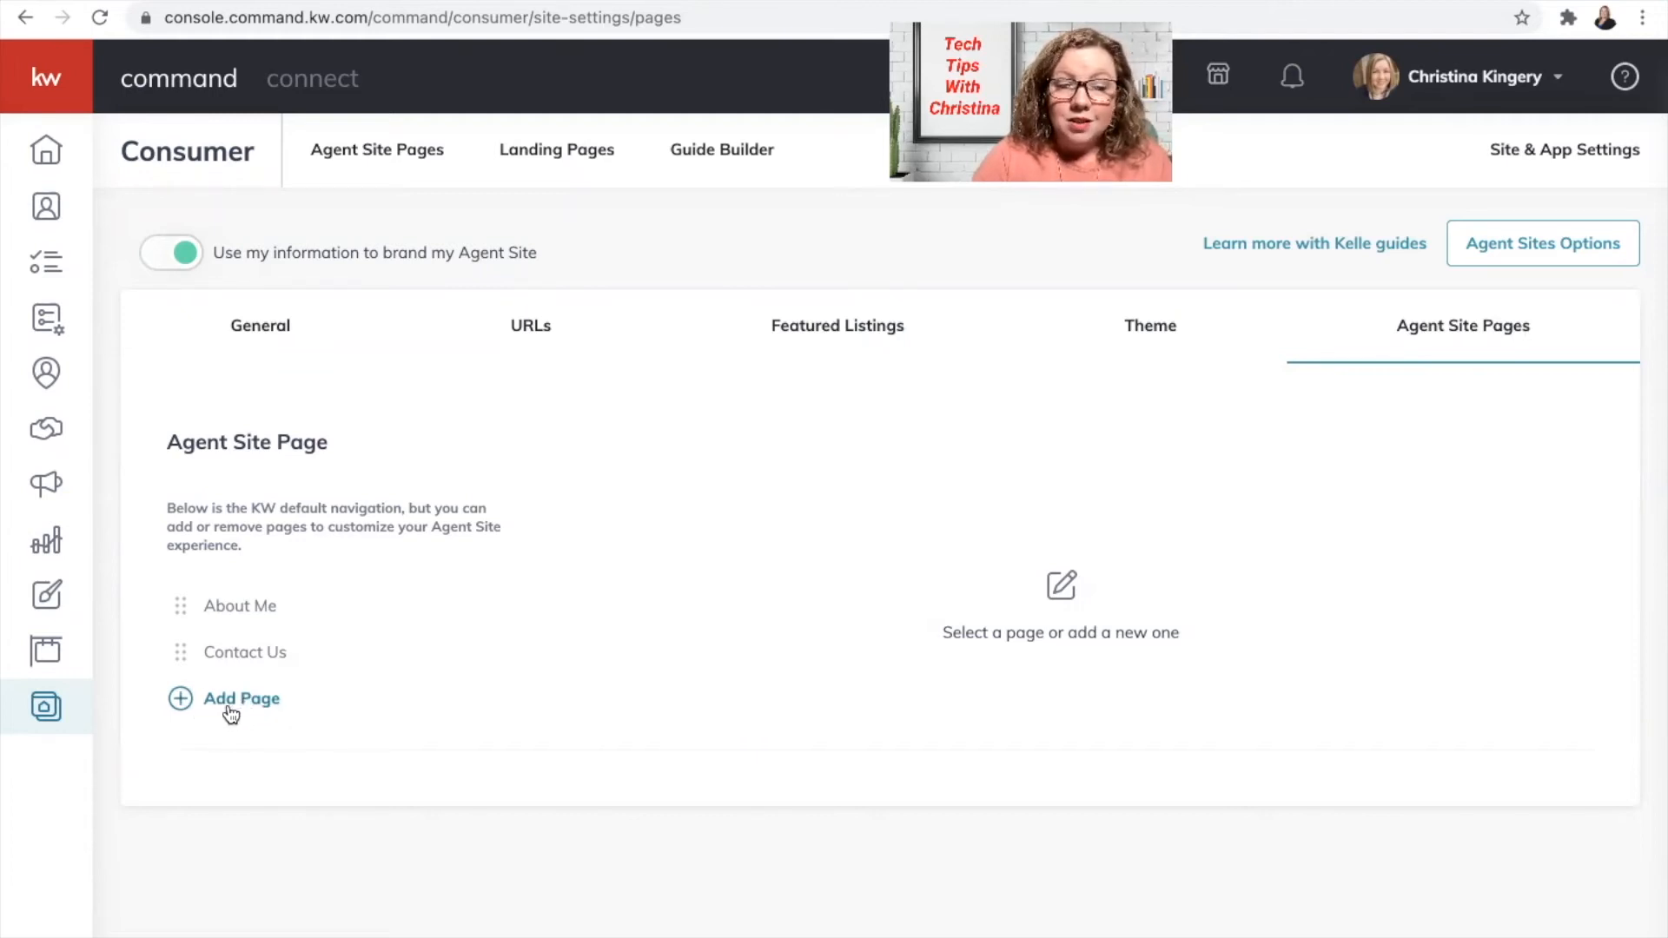
Step: Add a new agent site page using Testimonial Request as its content
left_click(185, 708)
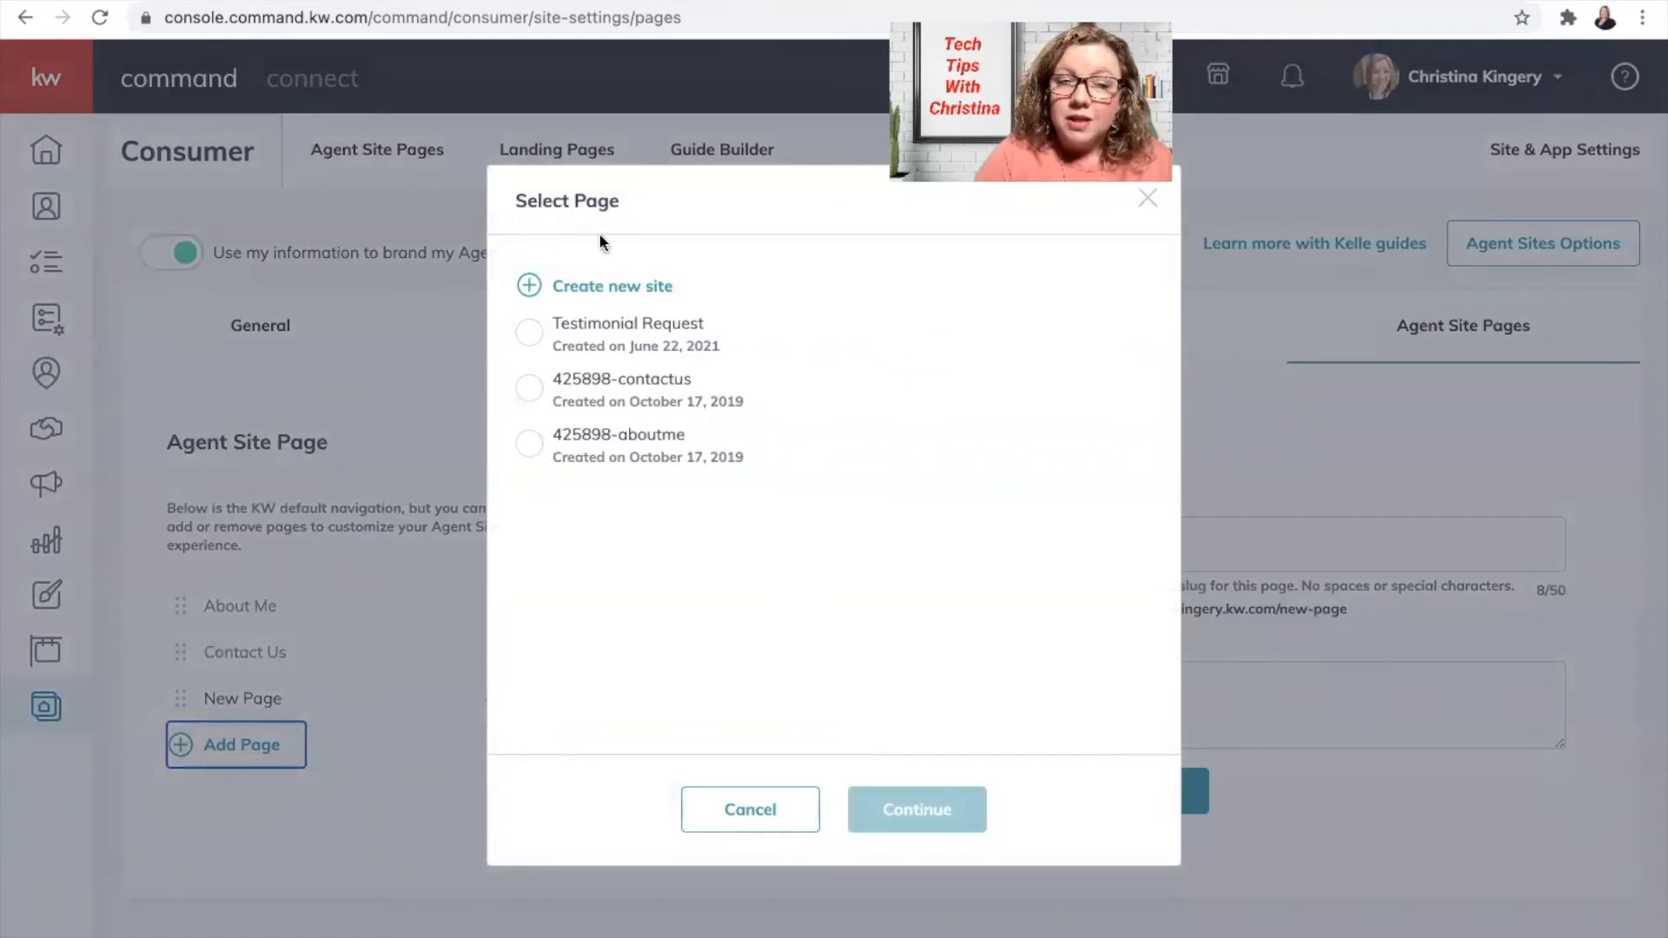
left_click(528, 333)
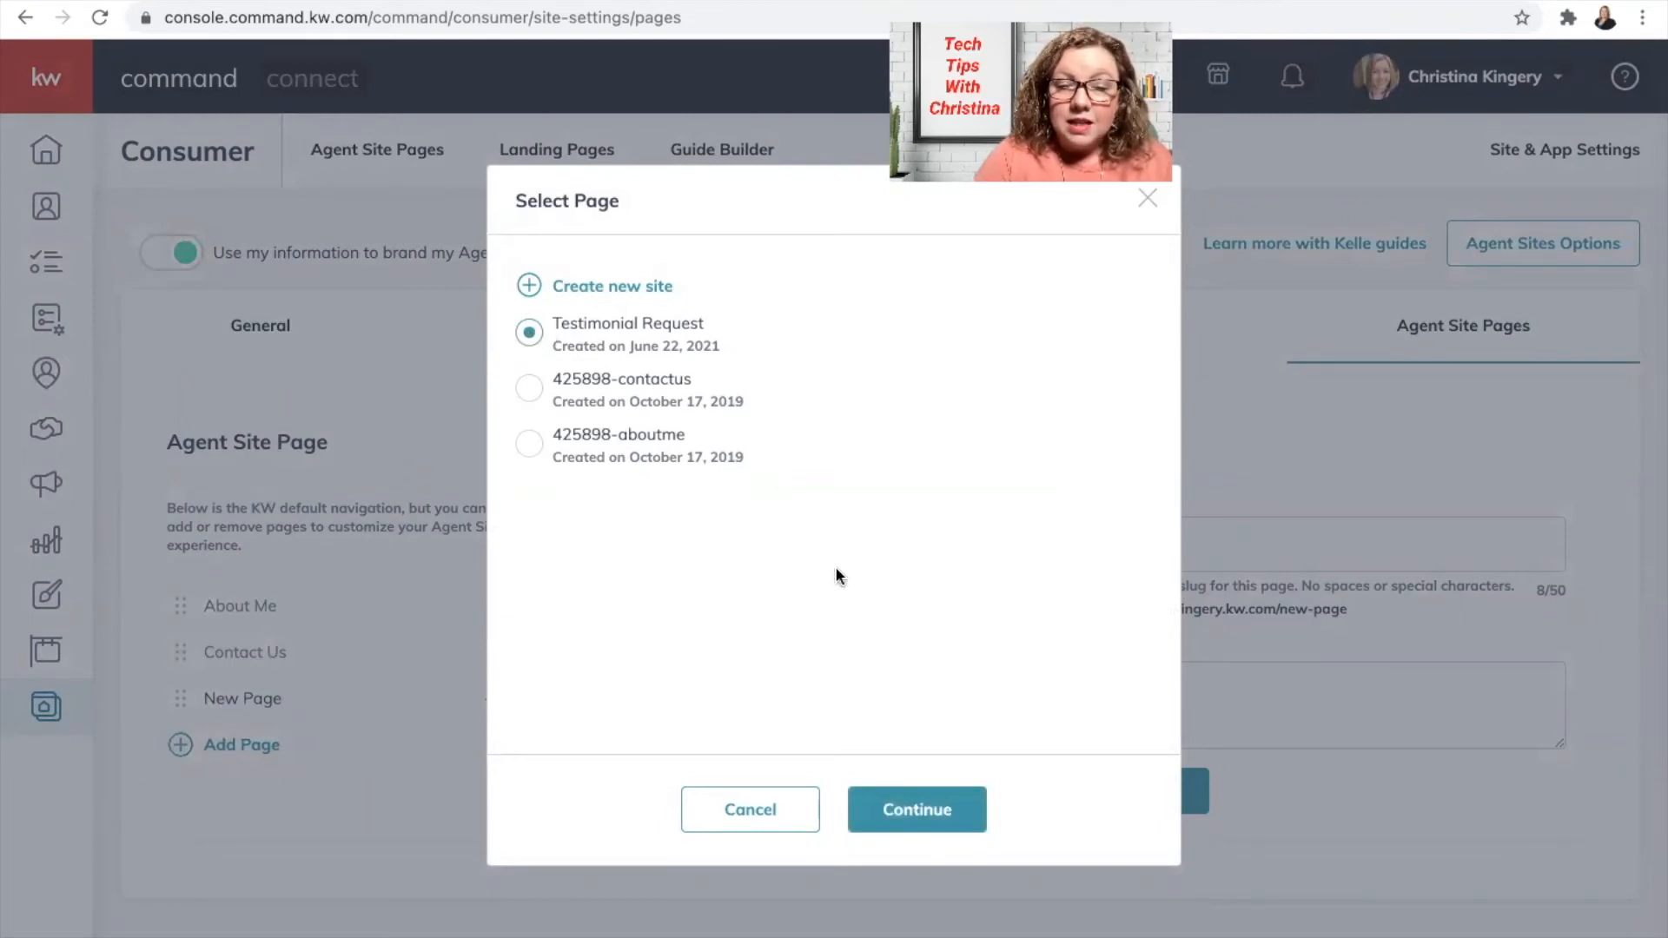
left_click(904, 812)
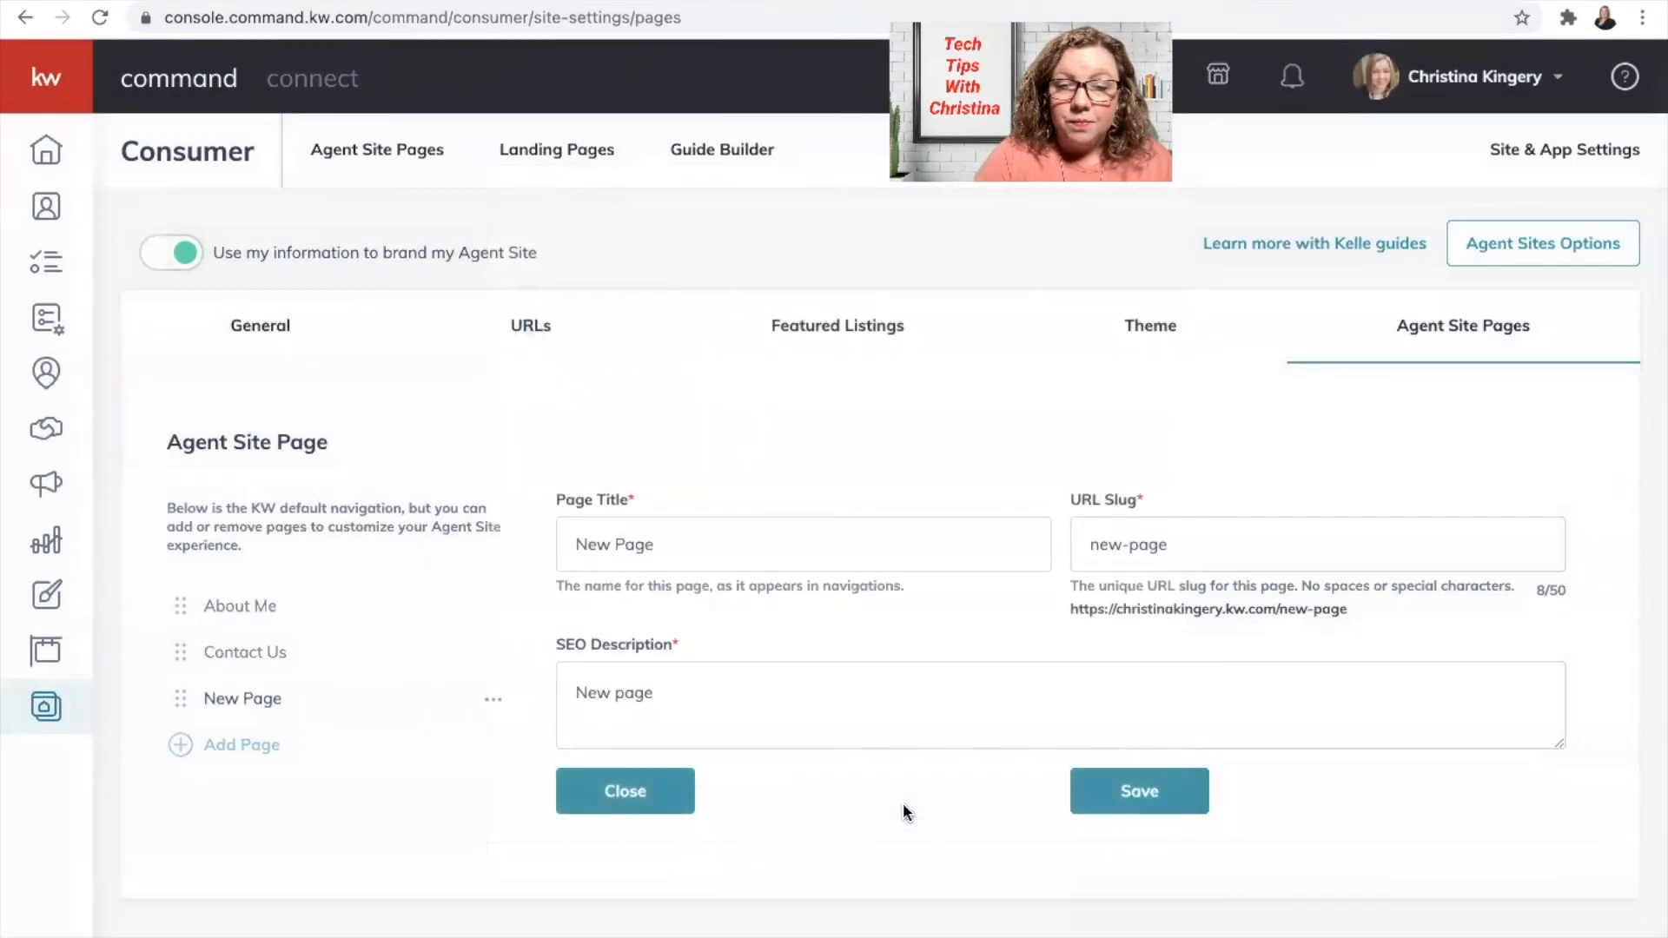
Step: Title the page 'Leave A Review' and clear the default URL slug
triple_click(785, 533)
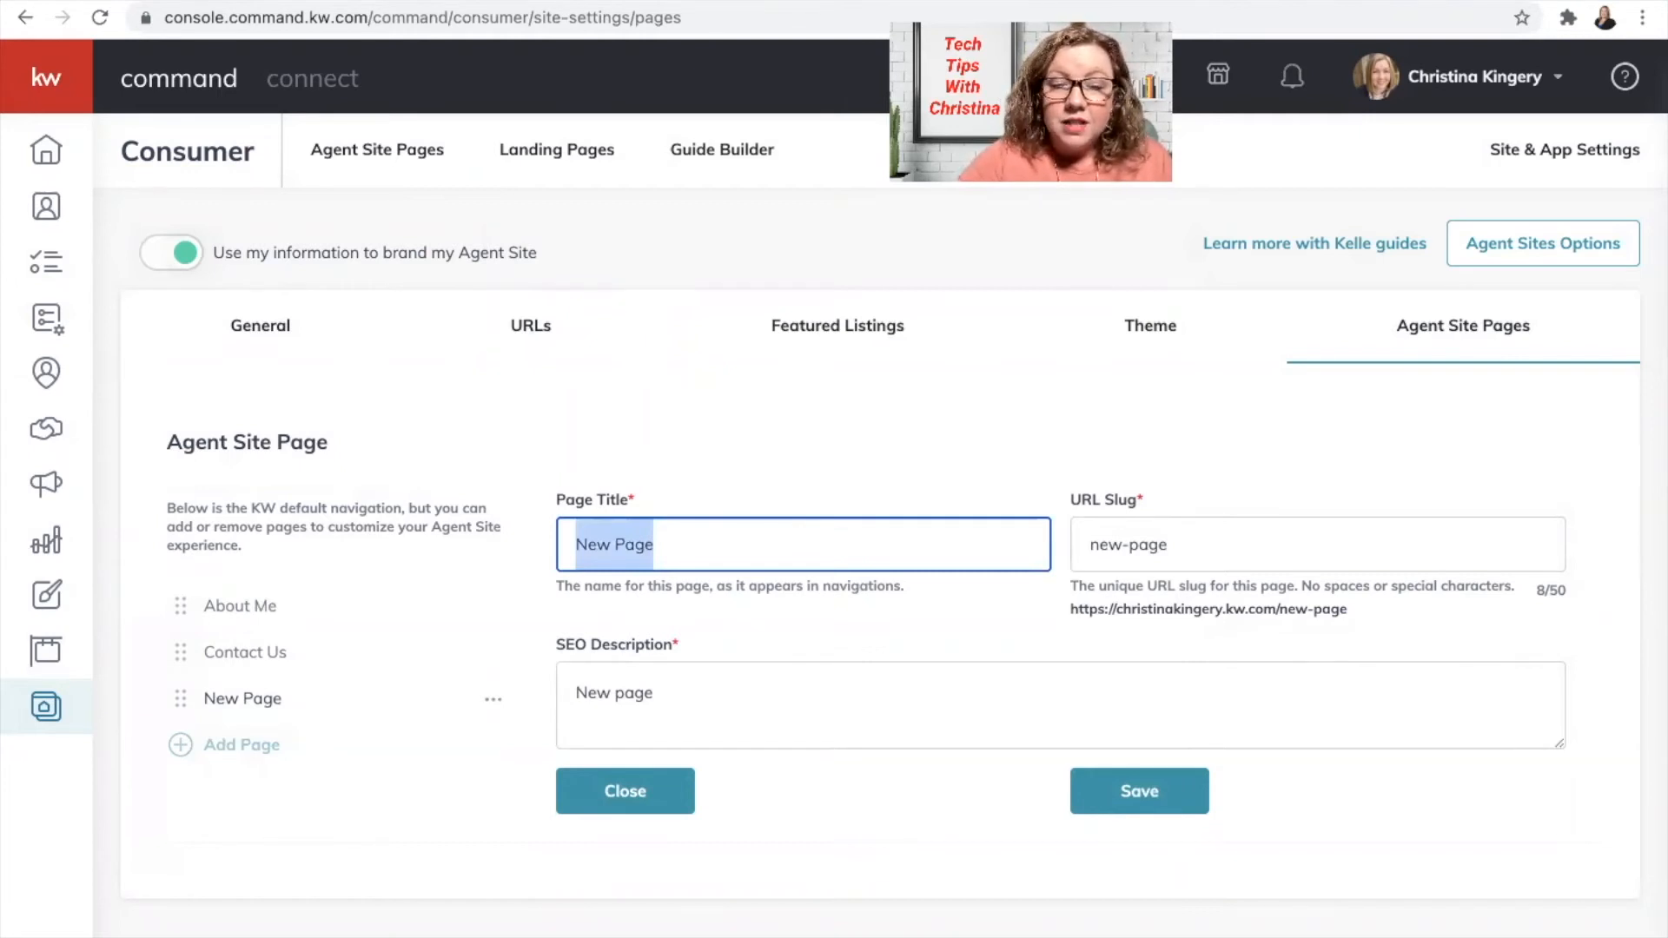
key("BackSpace")
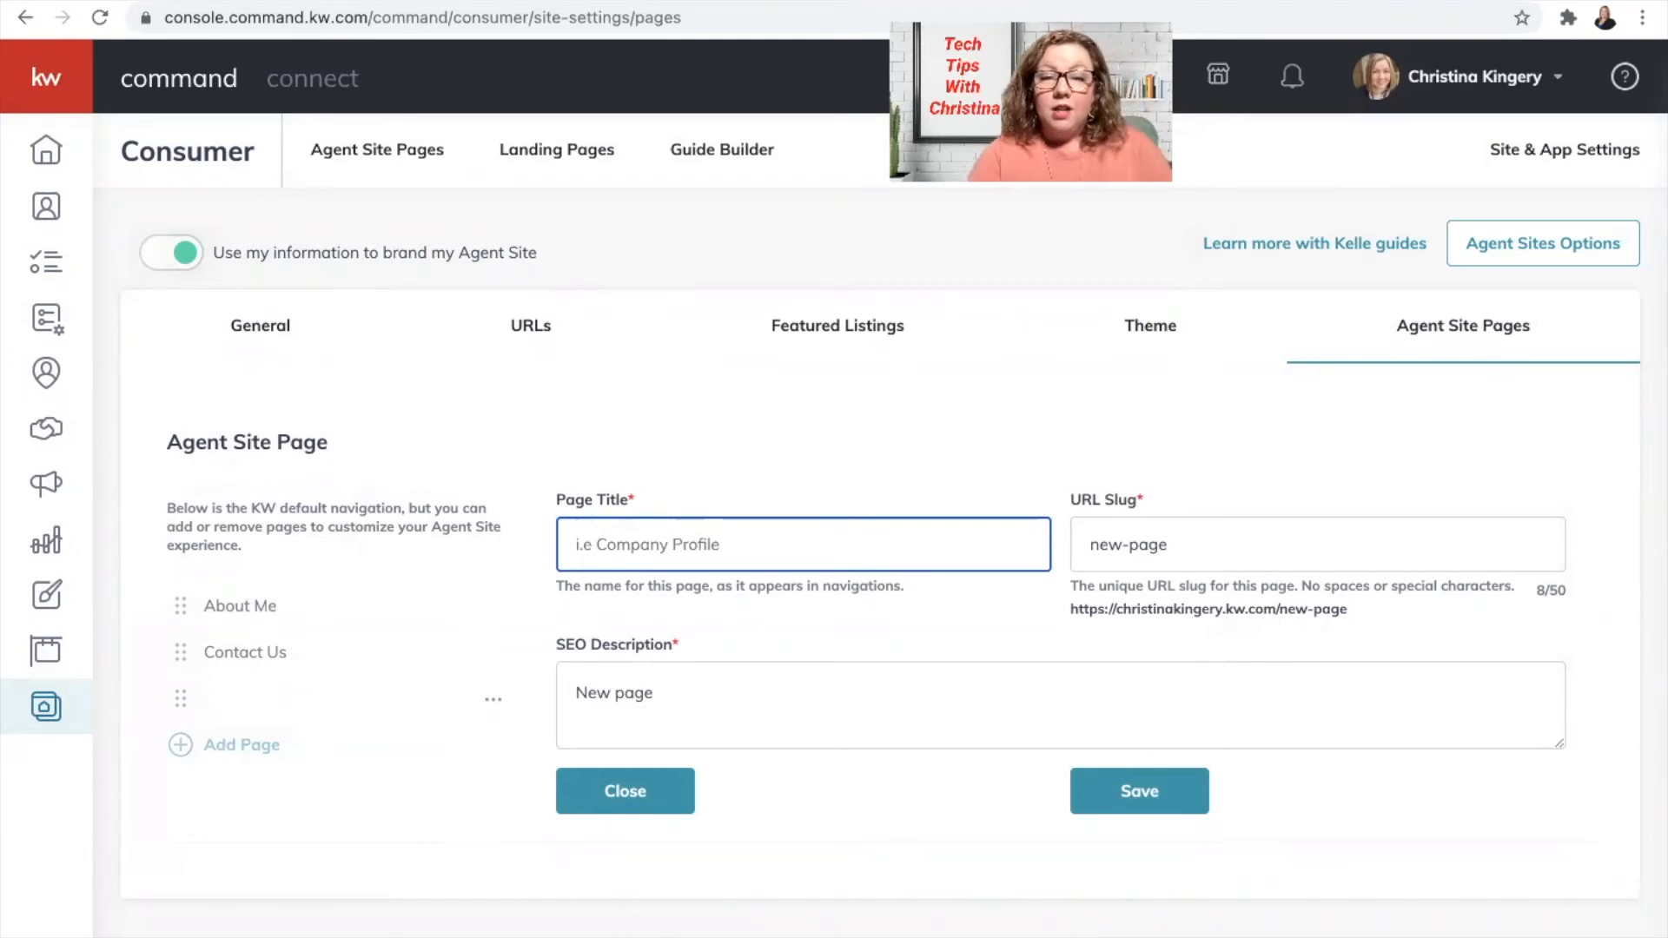
type("Le")
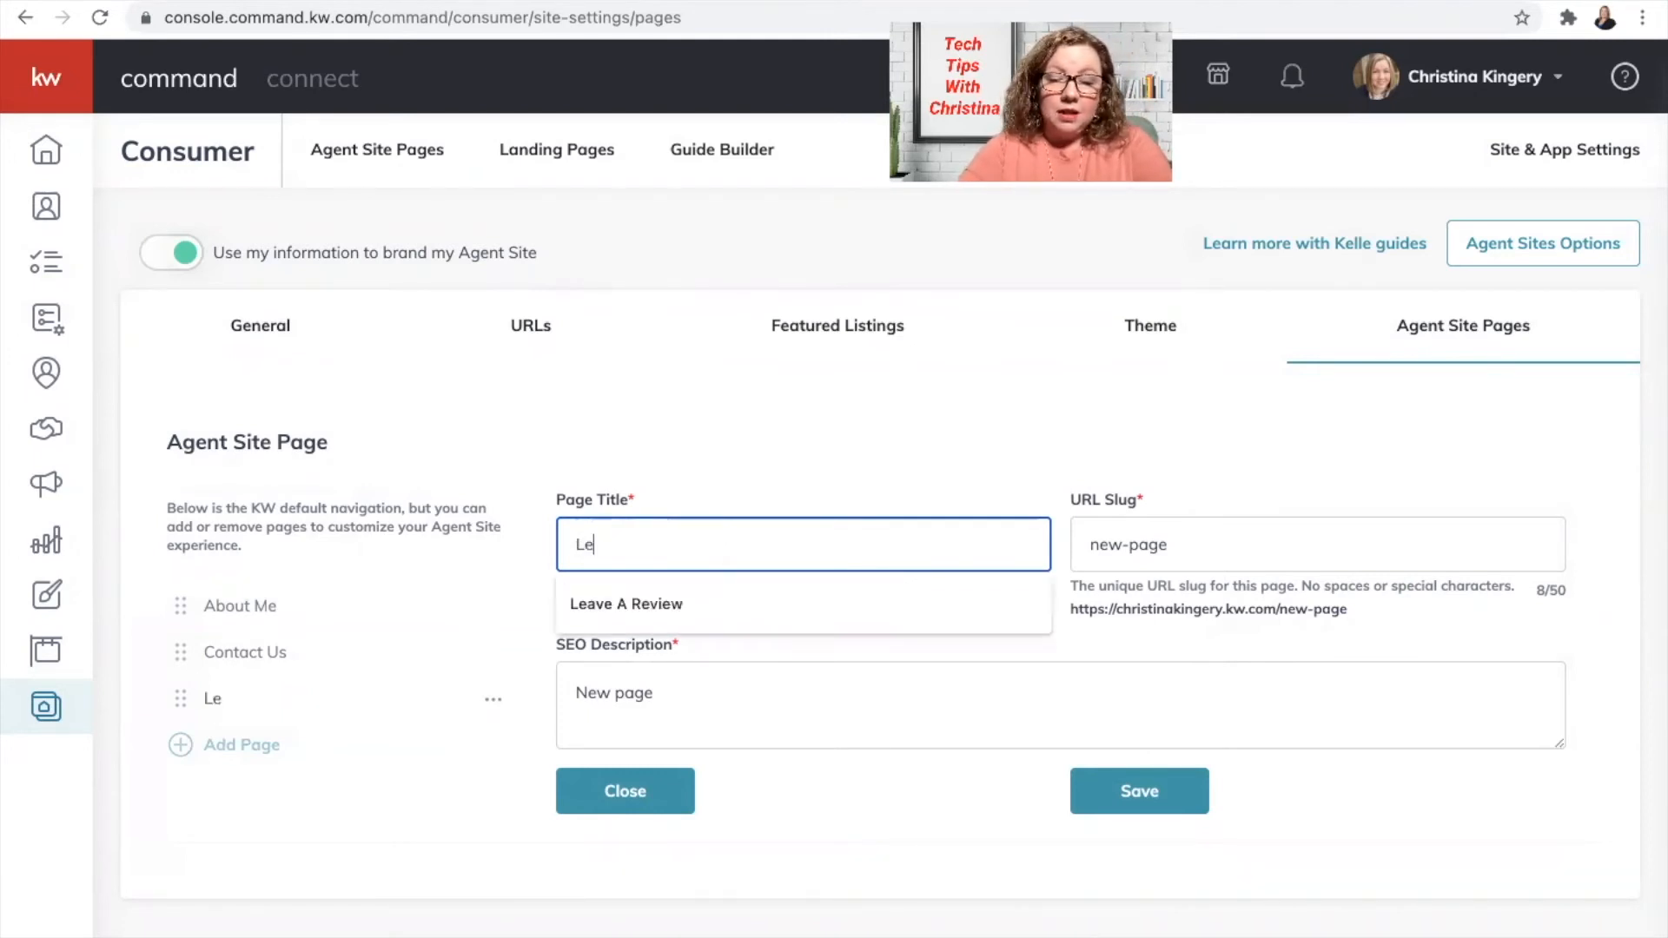
type("ave A re")
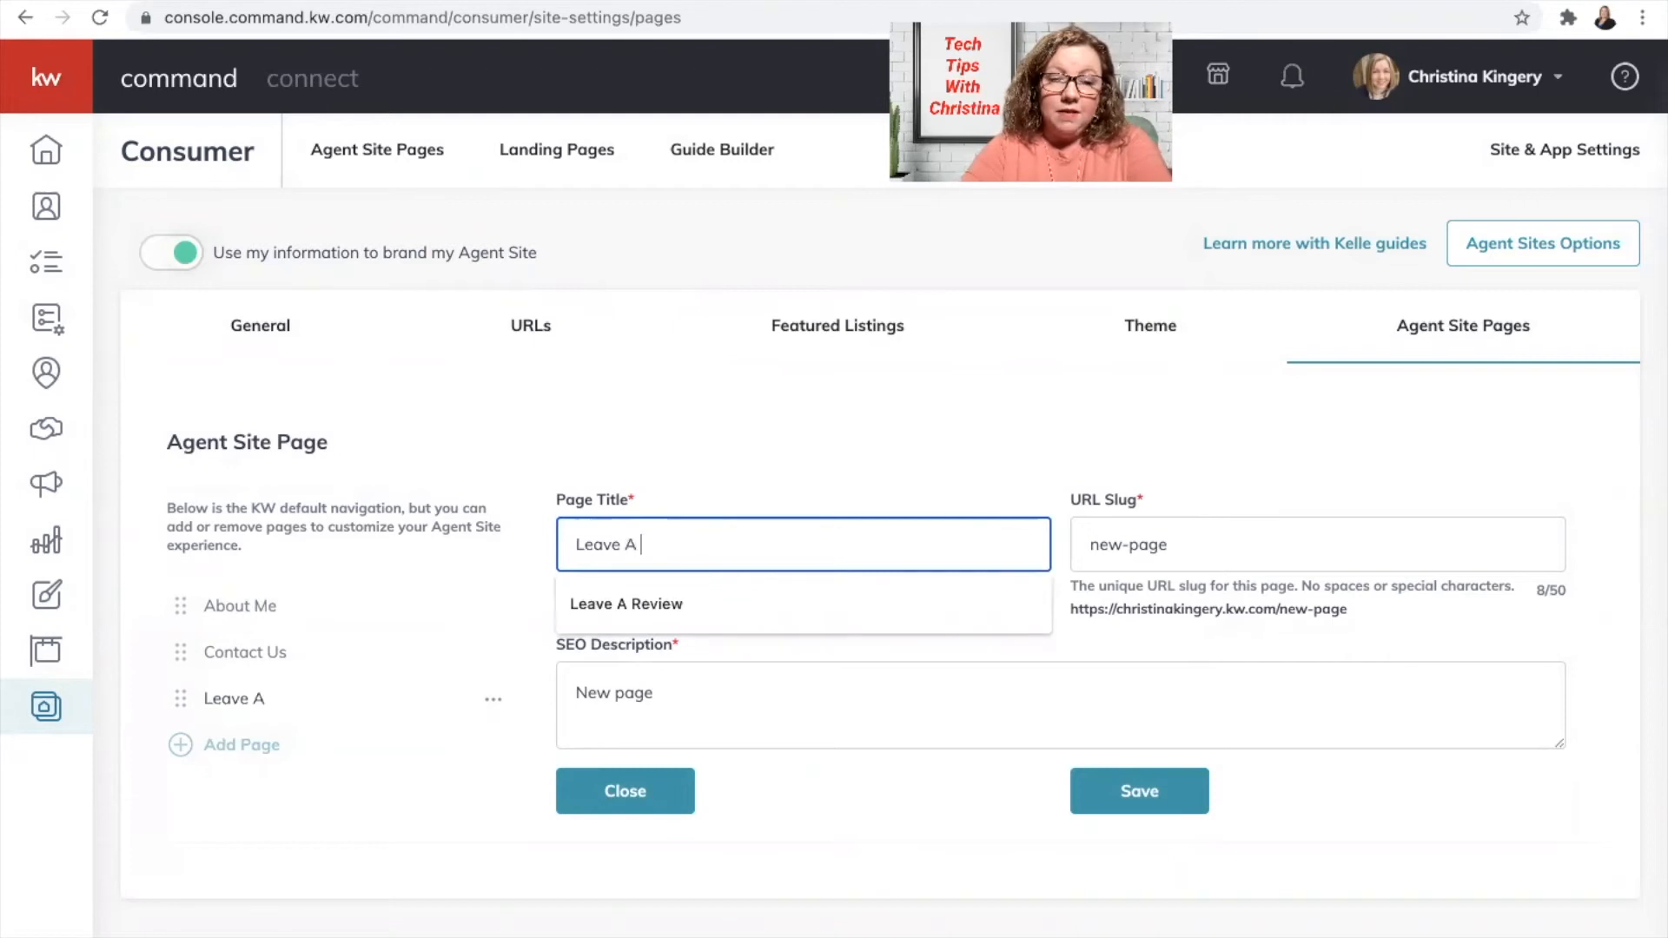
key("BackSpace")
key("BackSpace")
type("Review")
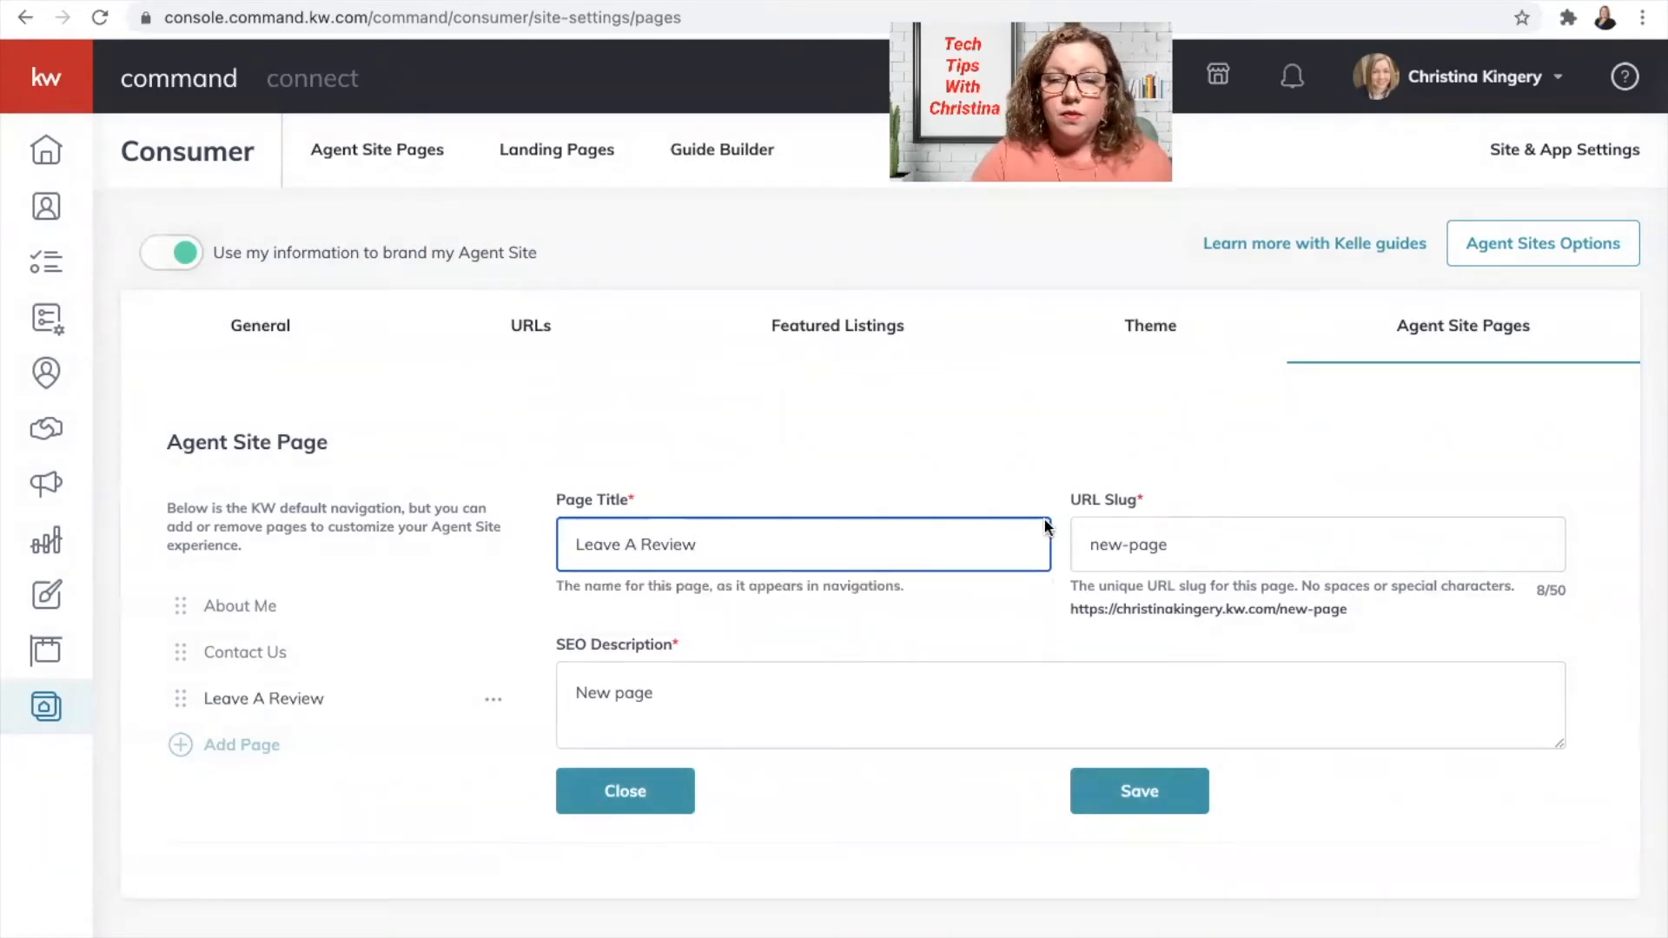
left_click(1160, 527)
left_click_drag(1170, 544, 1084, 549)
key("BackSpace")
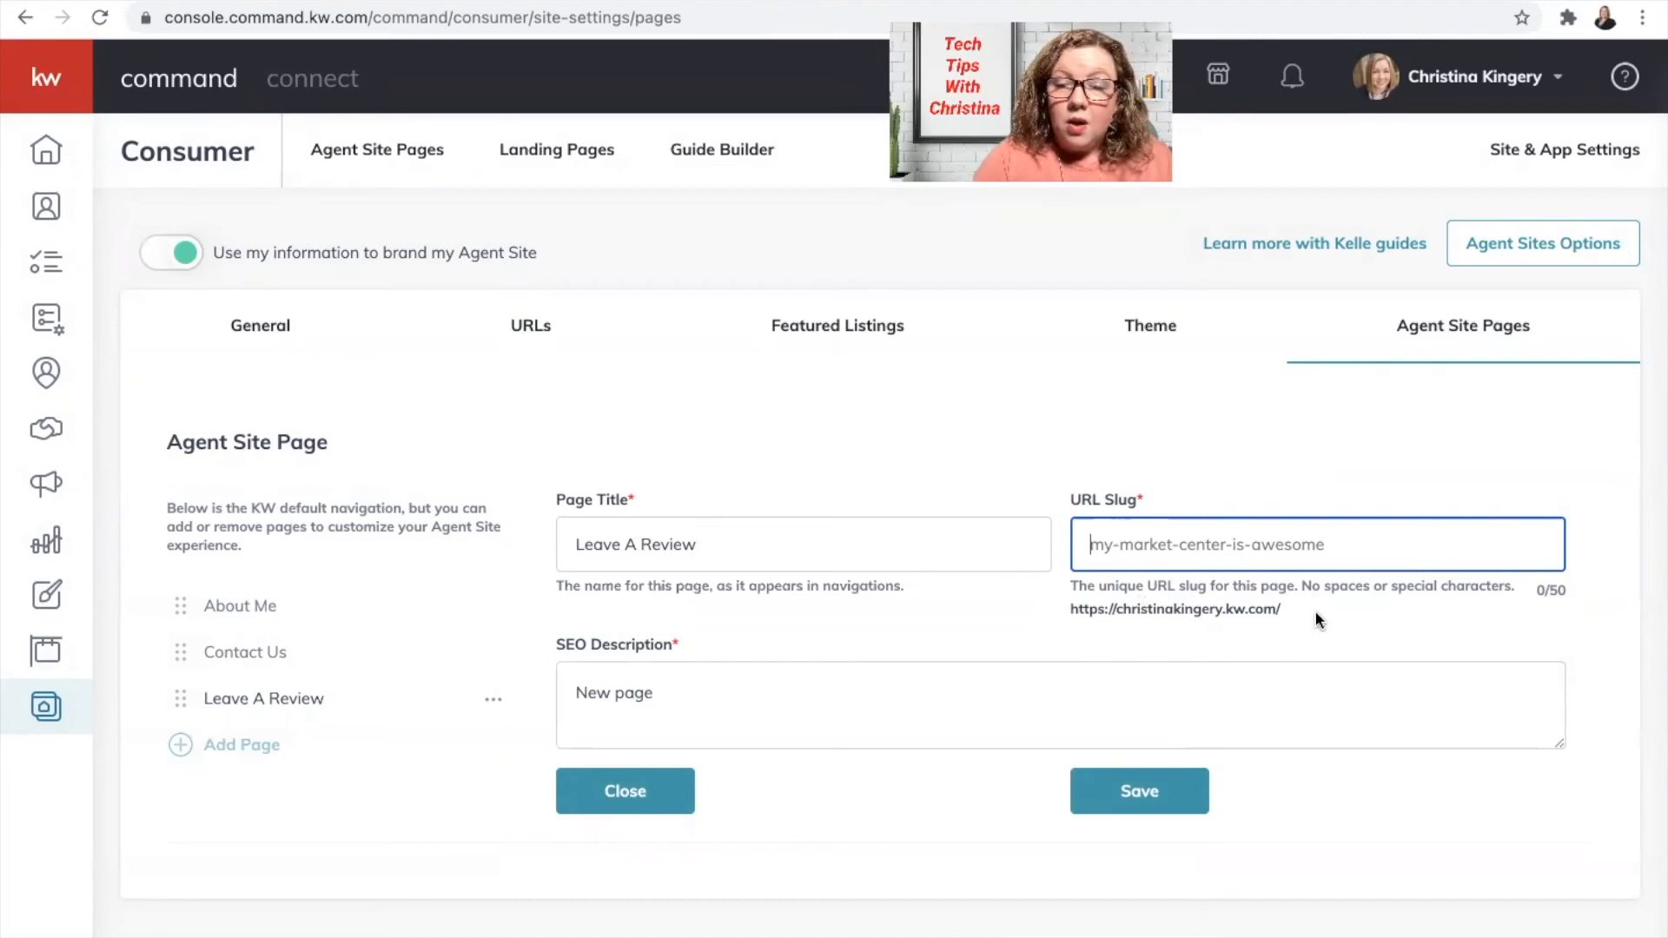
Step: Set the page's URL slug to 'leave-a-review'
left_click(1212, 554)
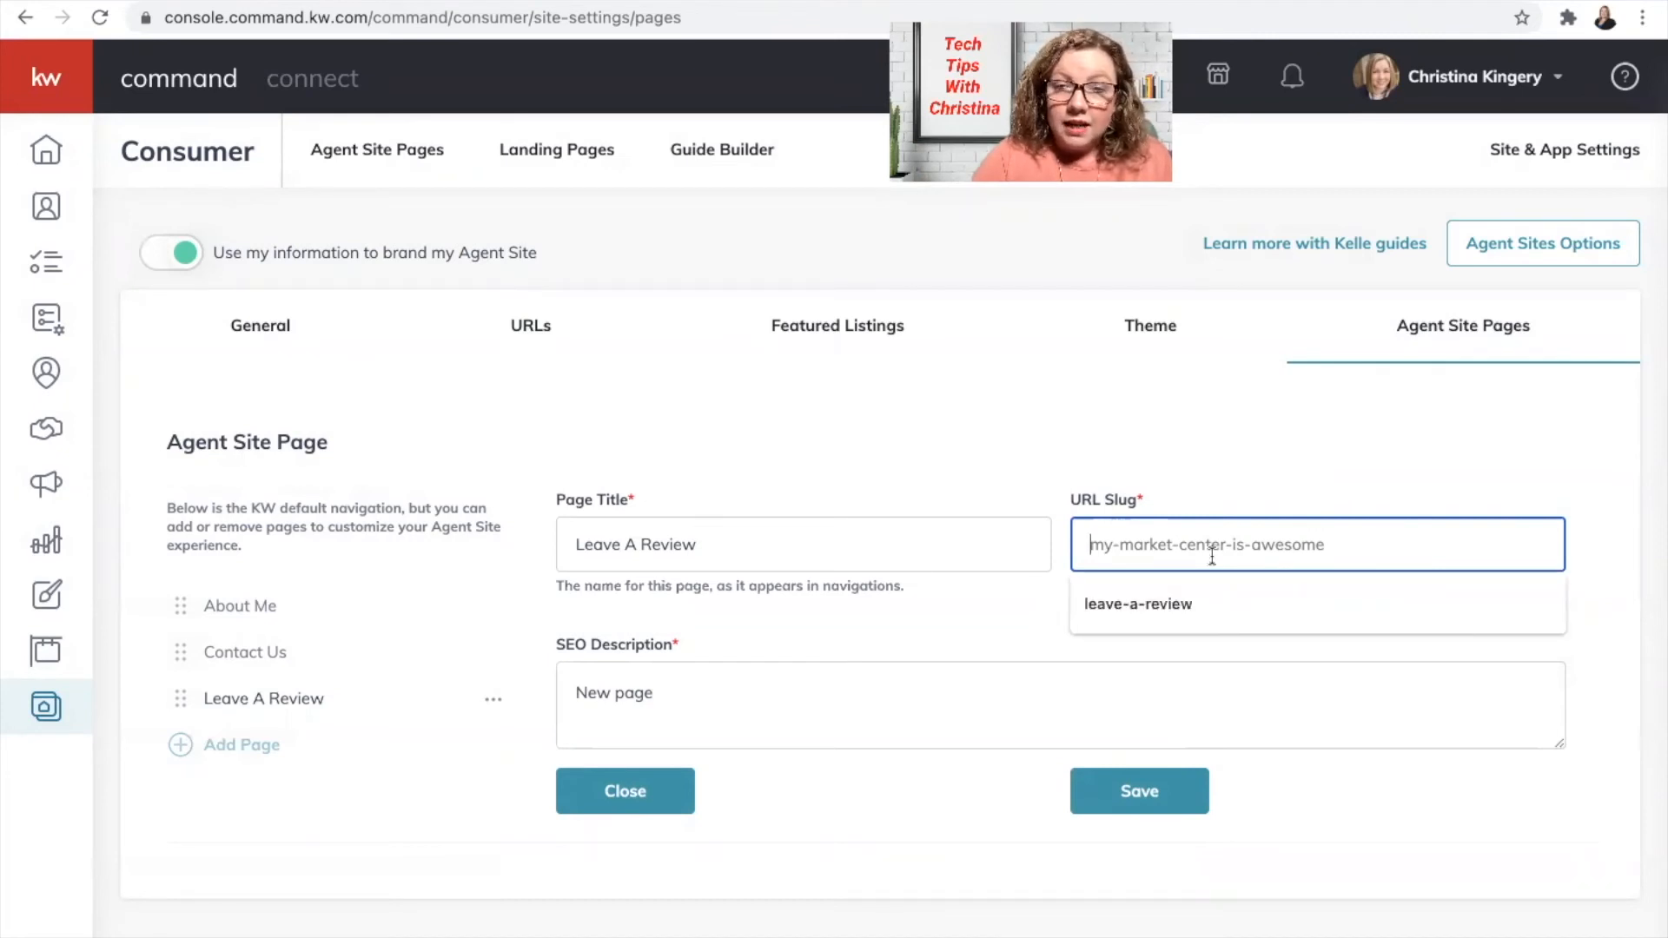
type("leave-a-review")
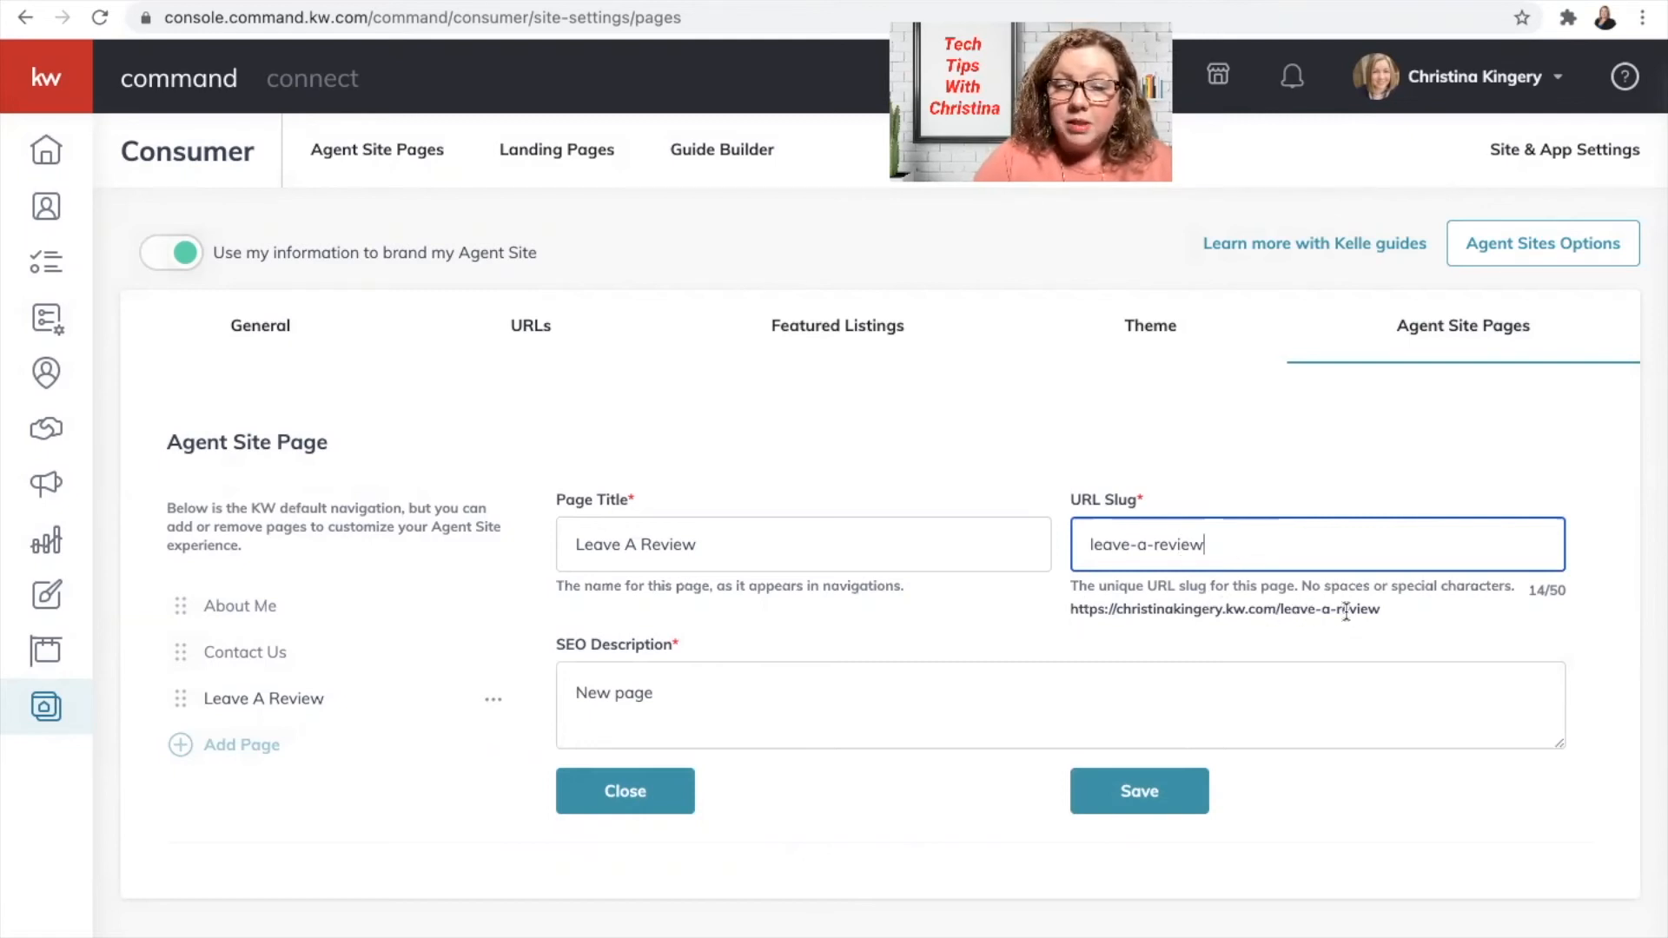
left_click(1379, 611)
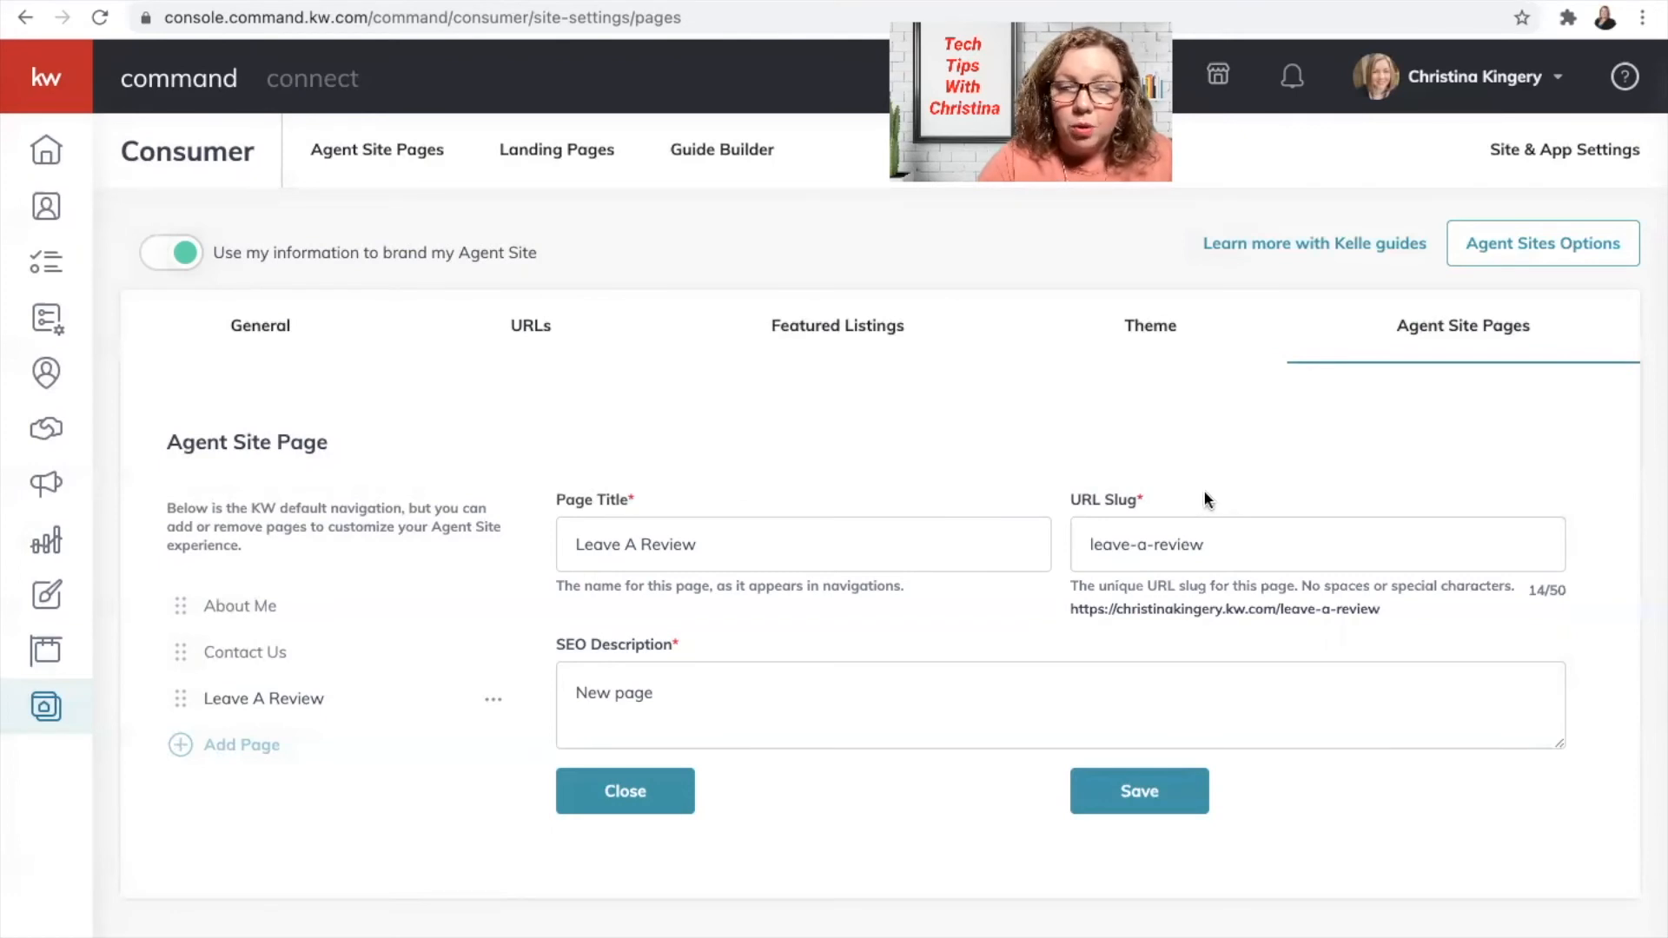
Step: Replace the SEO description with an invitation to share experiences working with the agent, and save
left_click(681, 683)
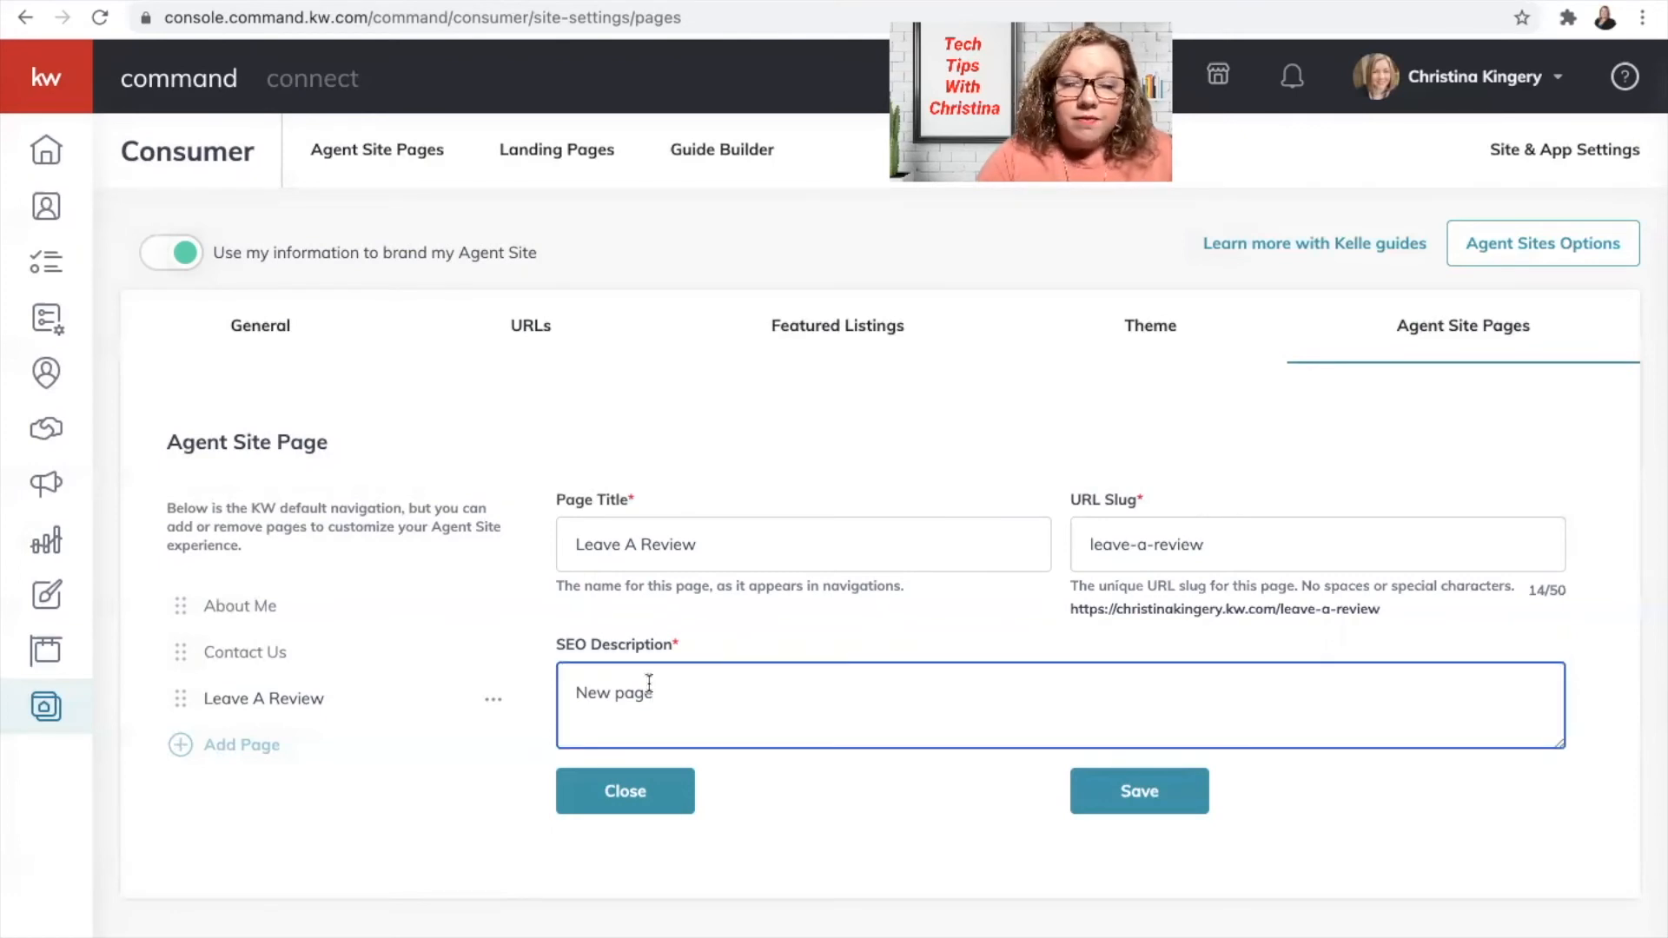
left_click_drag(681, 683, 518, 685)
key("BackSpace")
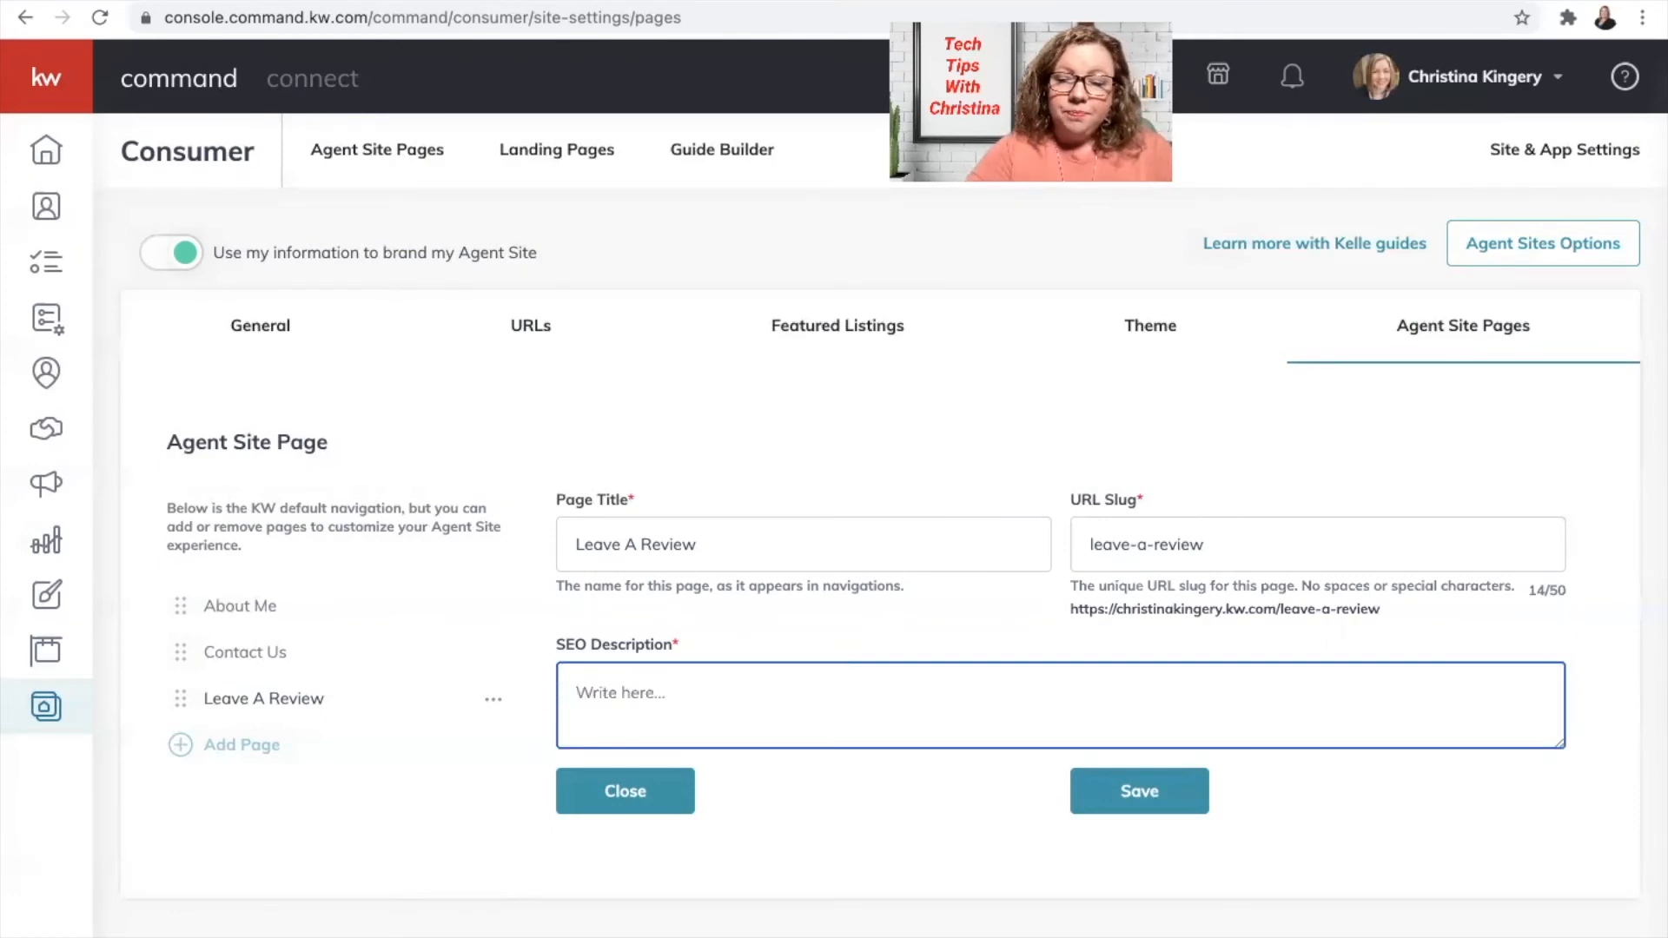
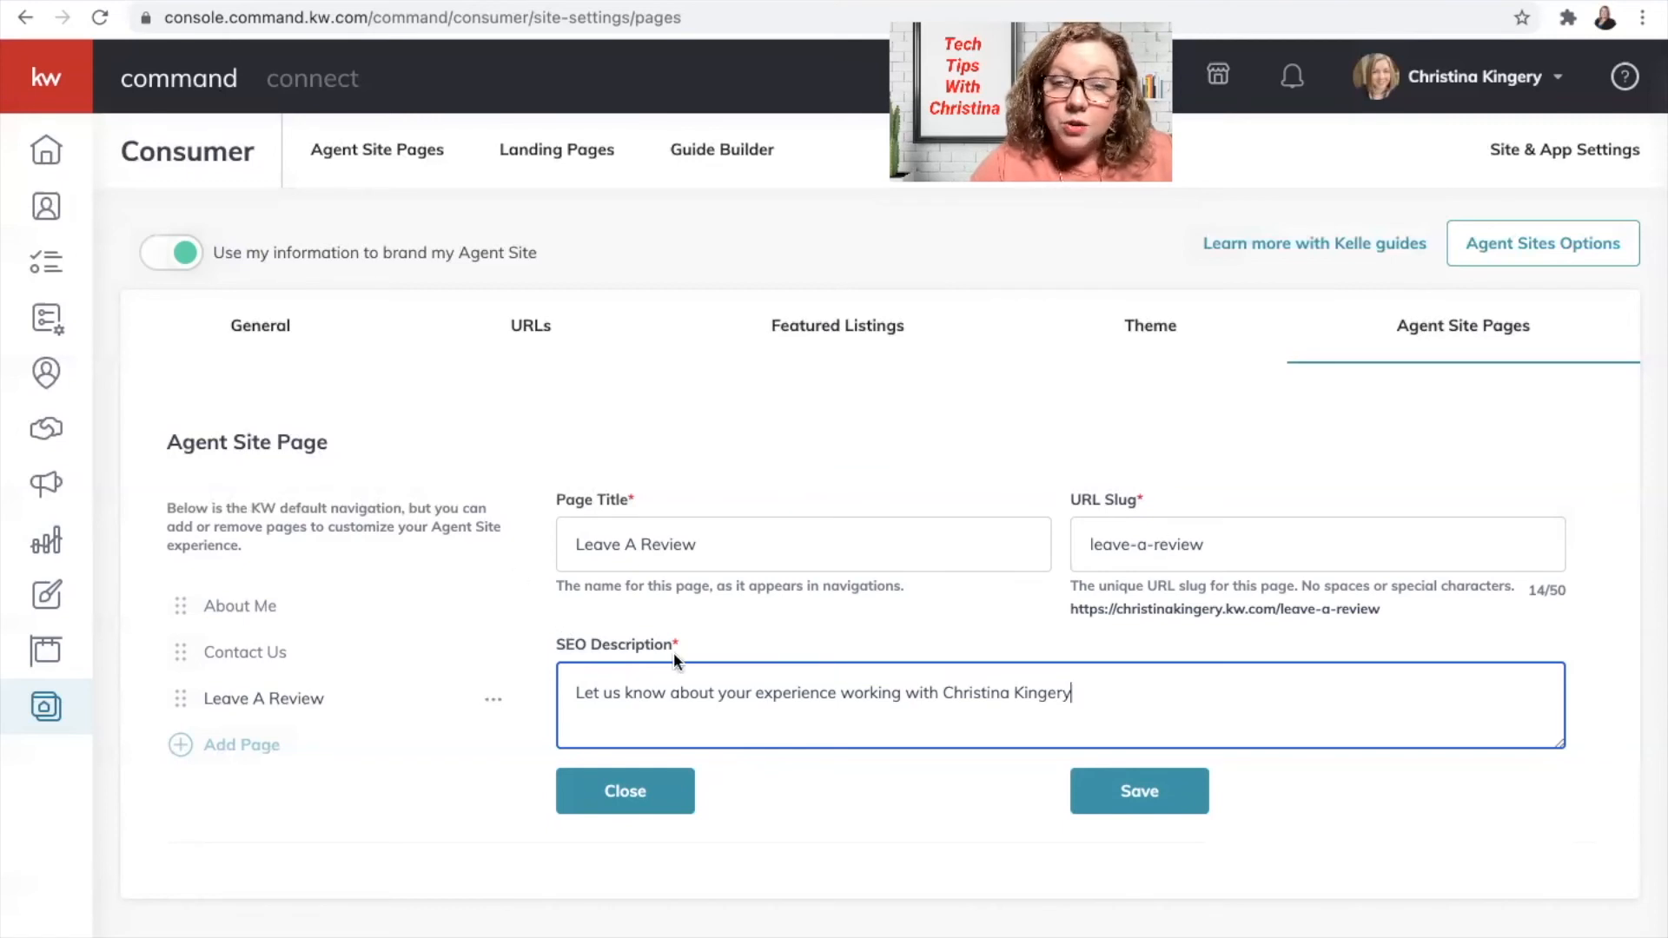
left_click(1143, 801)
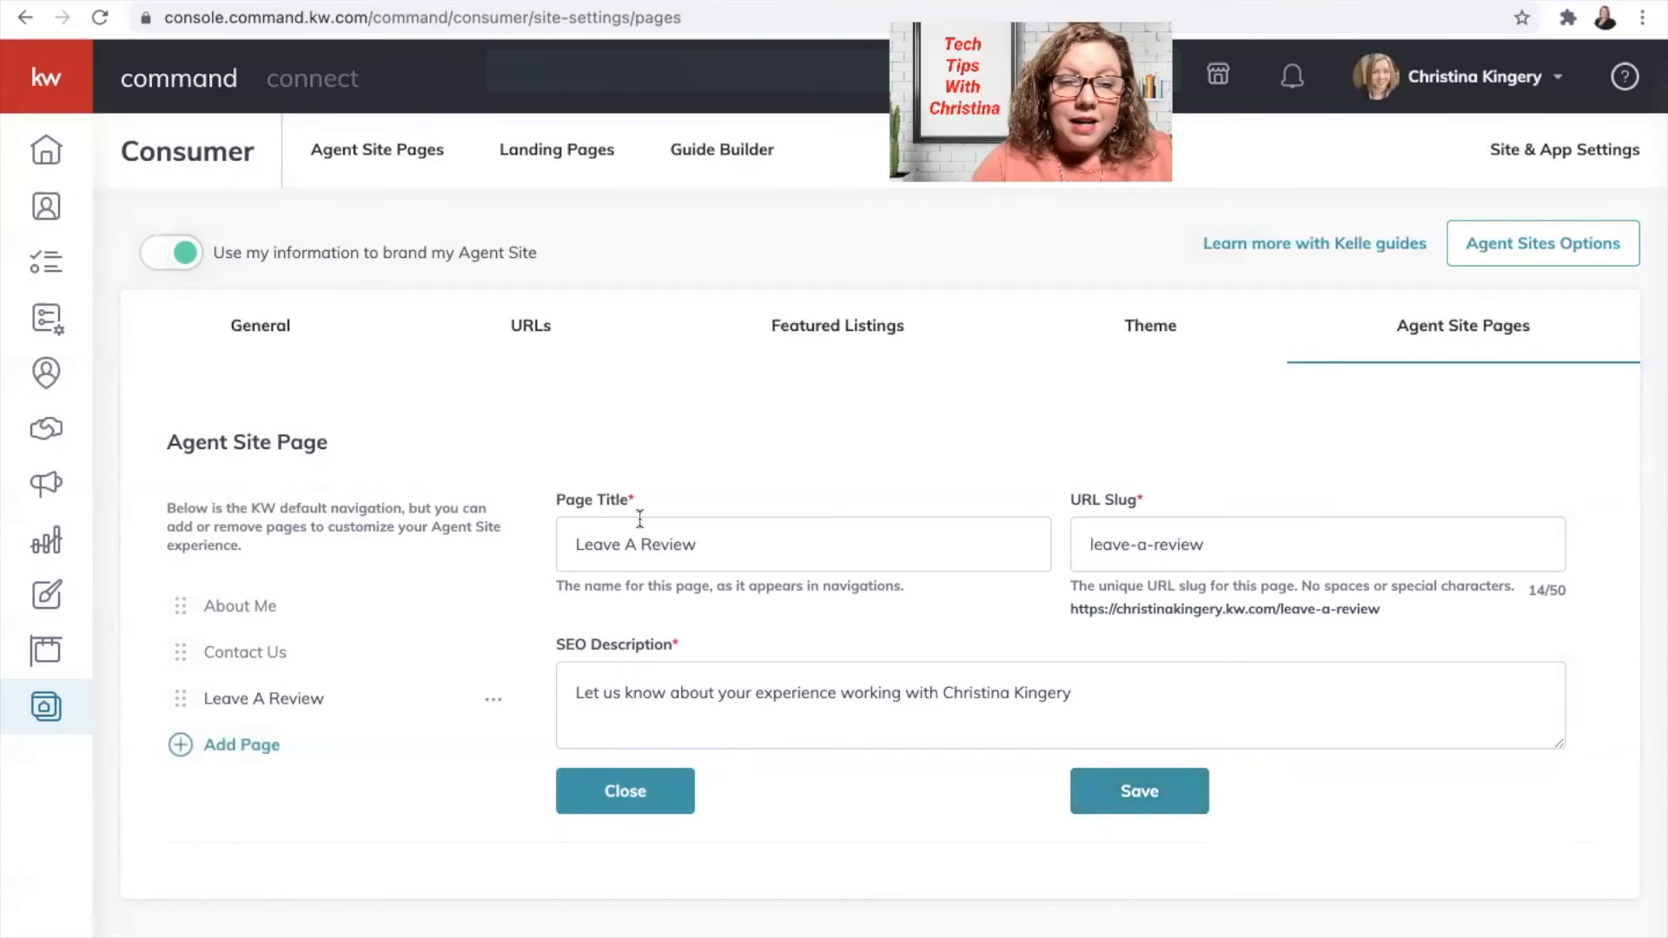
left_click(383, 157)
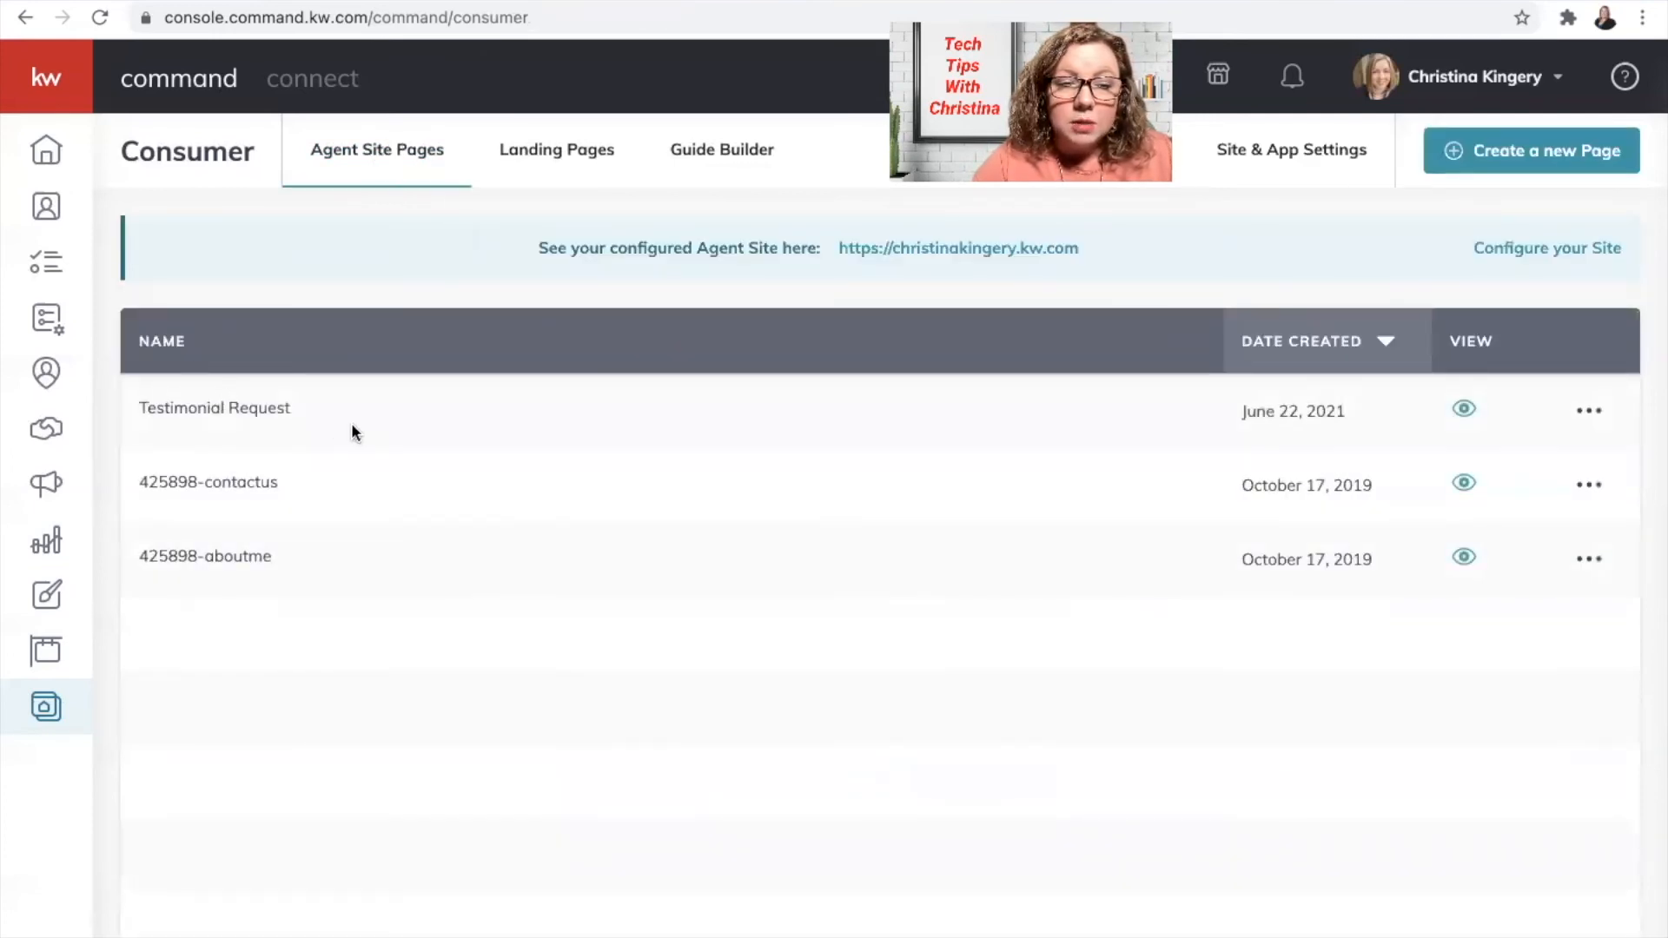
Step: View the live Leave A Review page and confirm it appears in the site navigation menu
left_click(1464, 409)
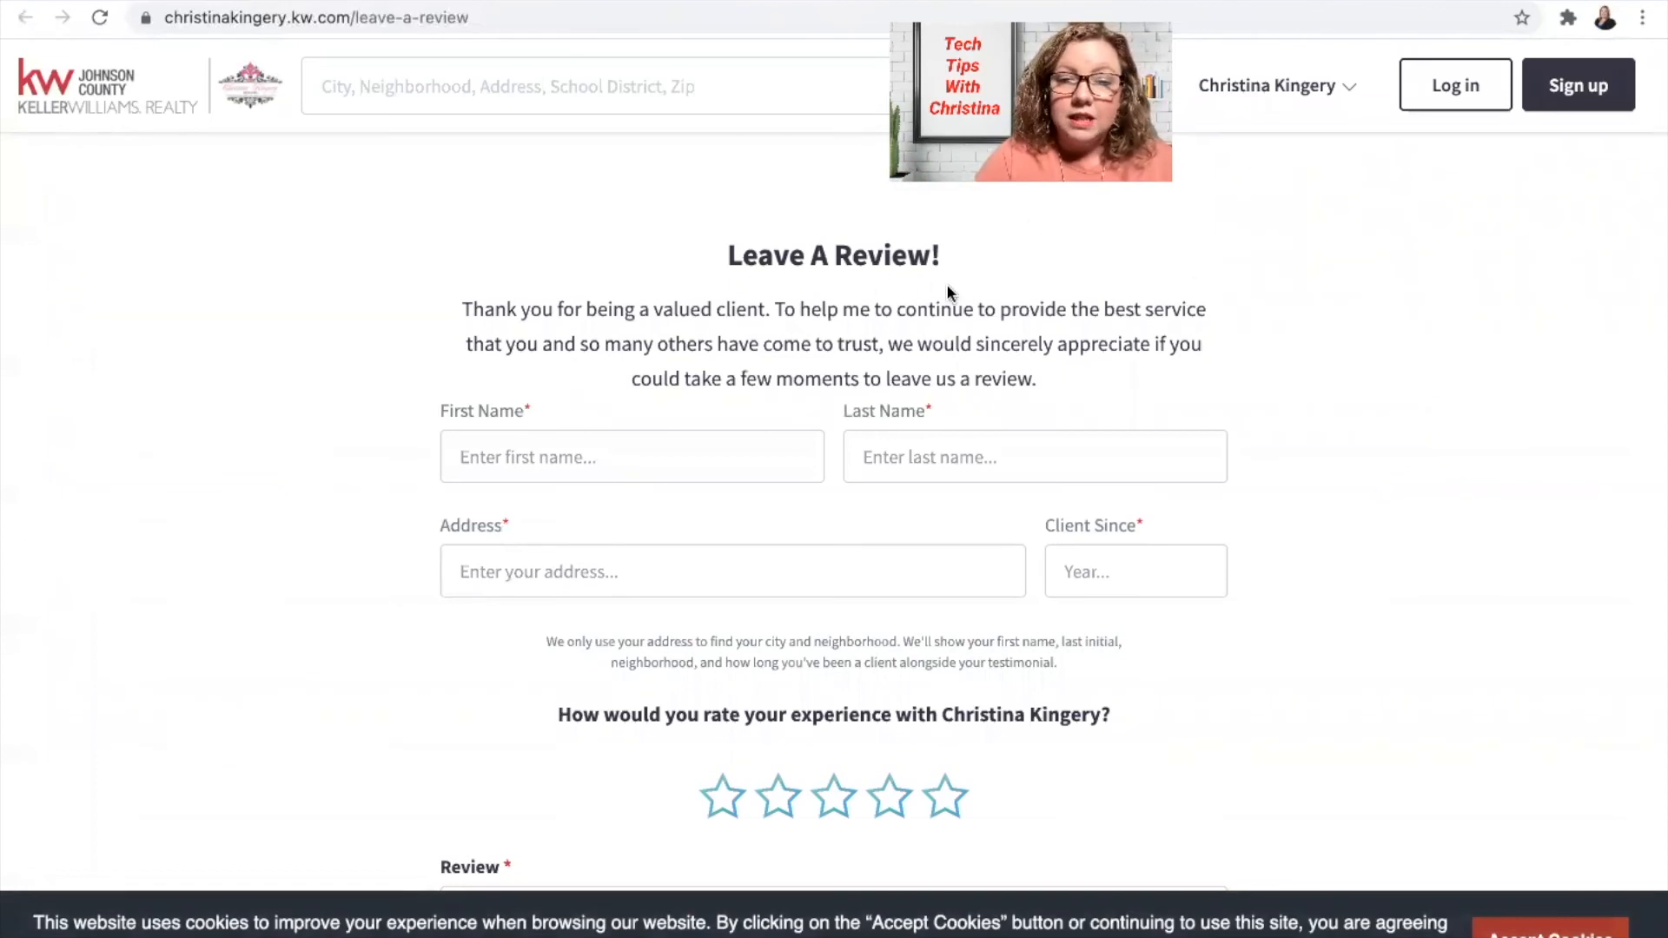
scroll(871, 540, "down", 3)
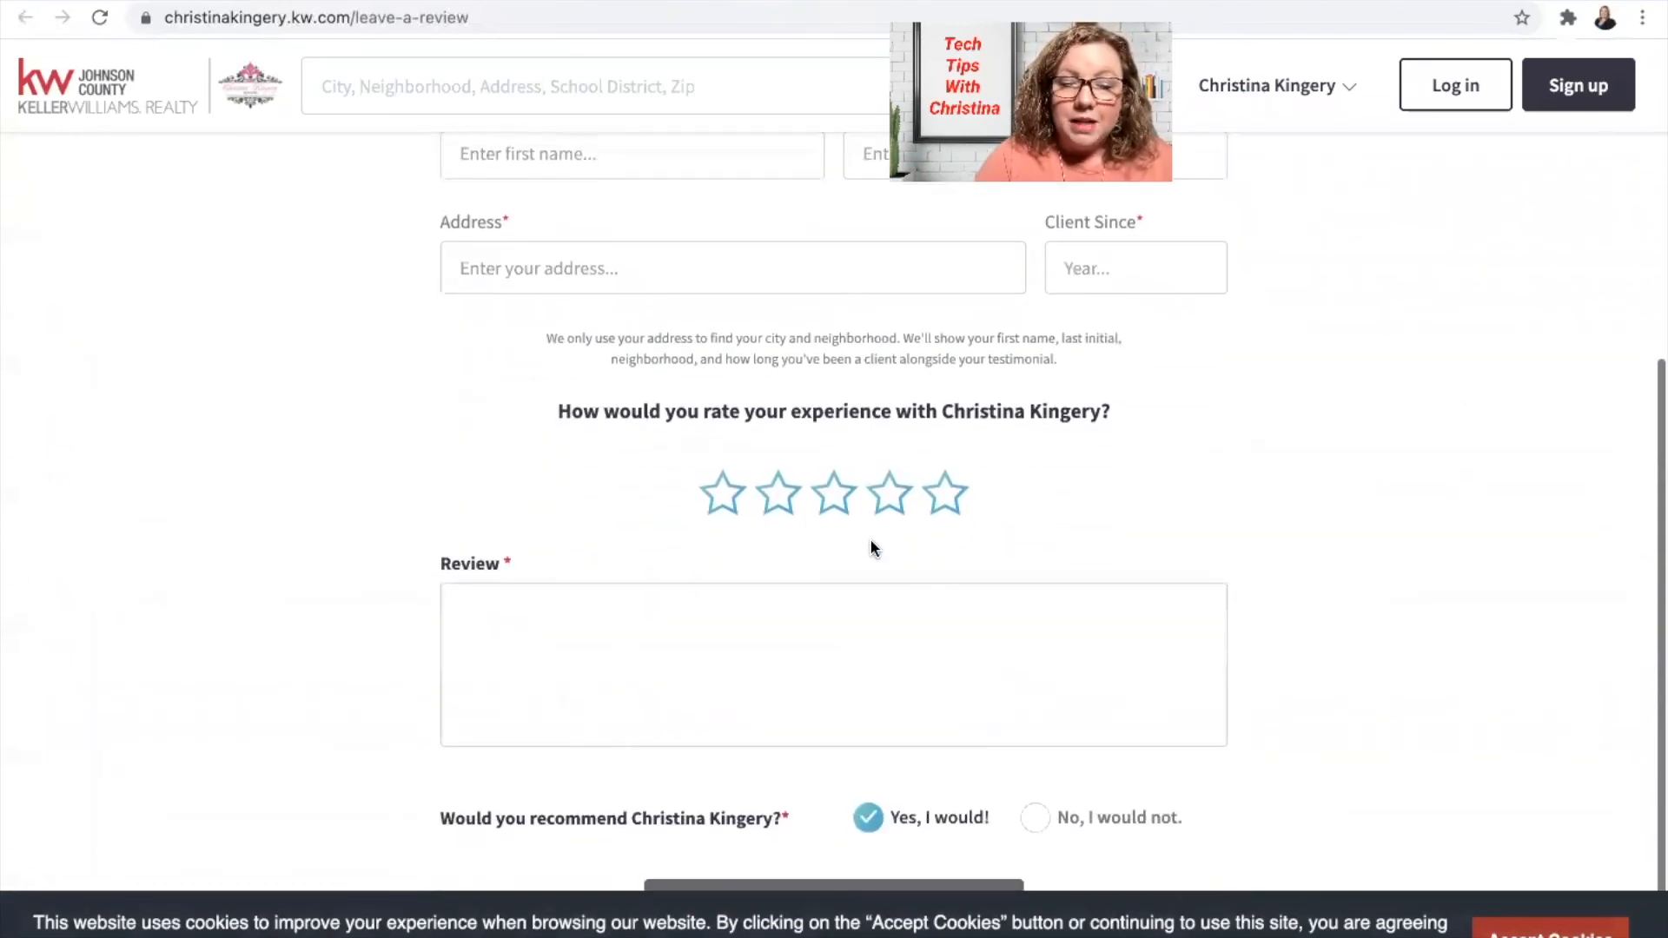
scroll(871, 540, "up", 3)
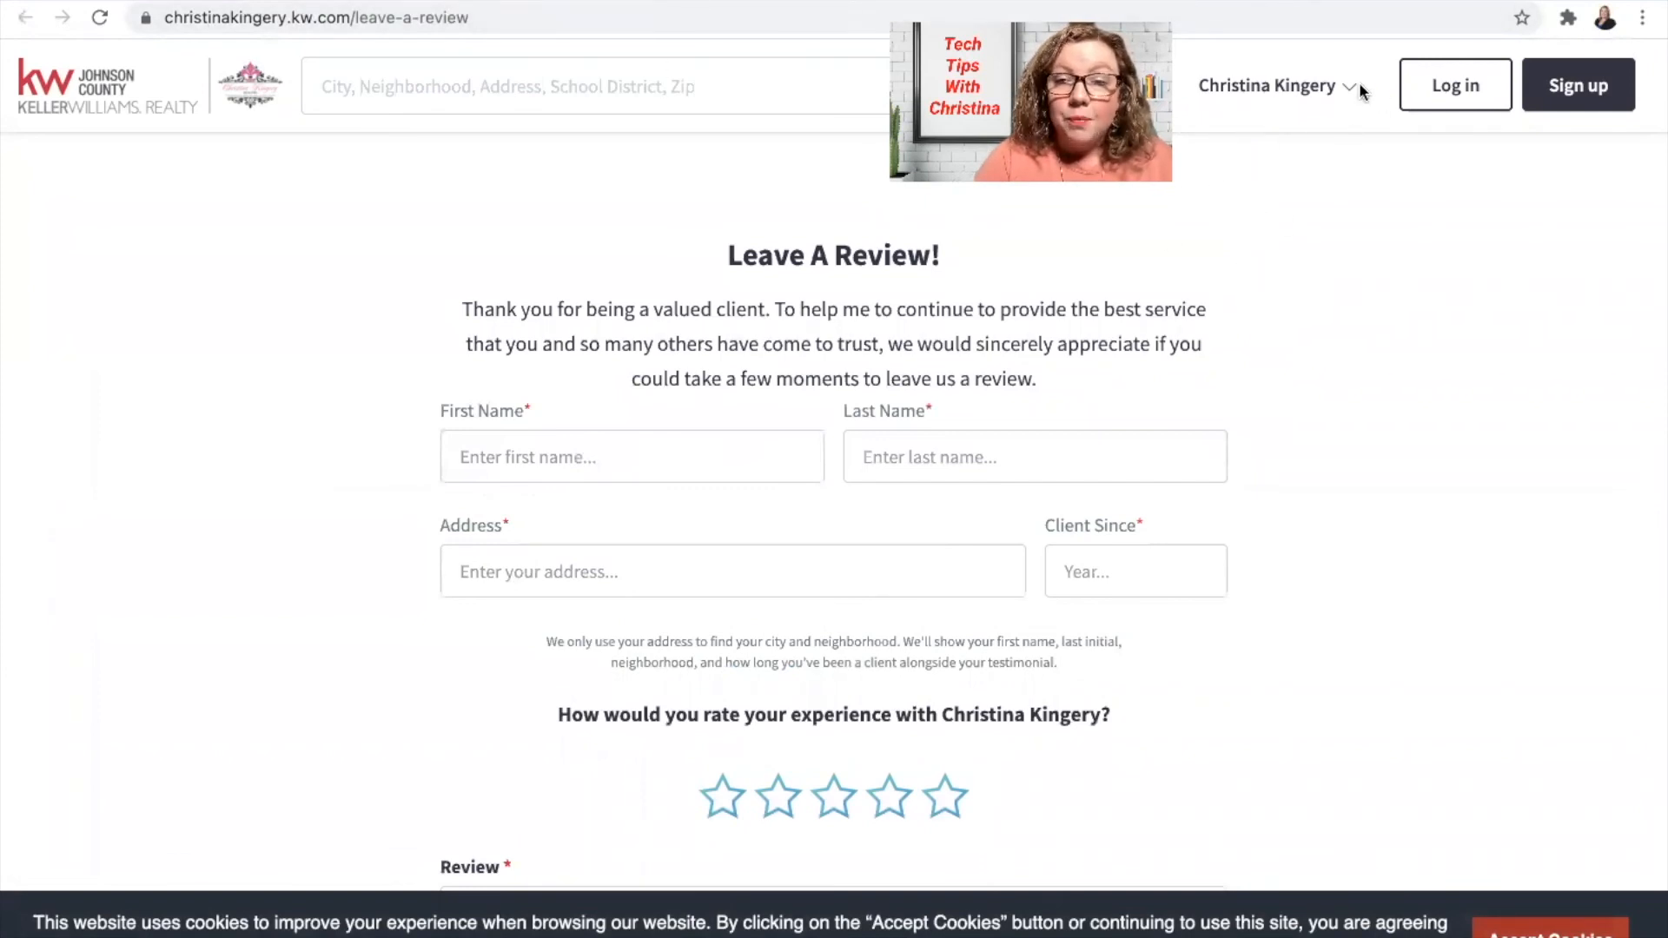
left_click(1289, 91)
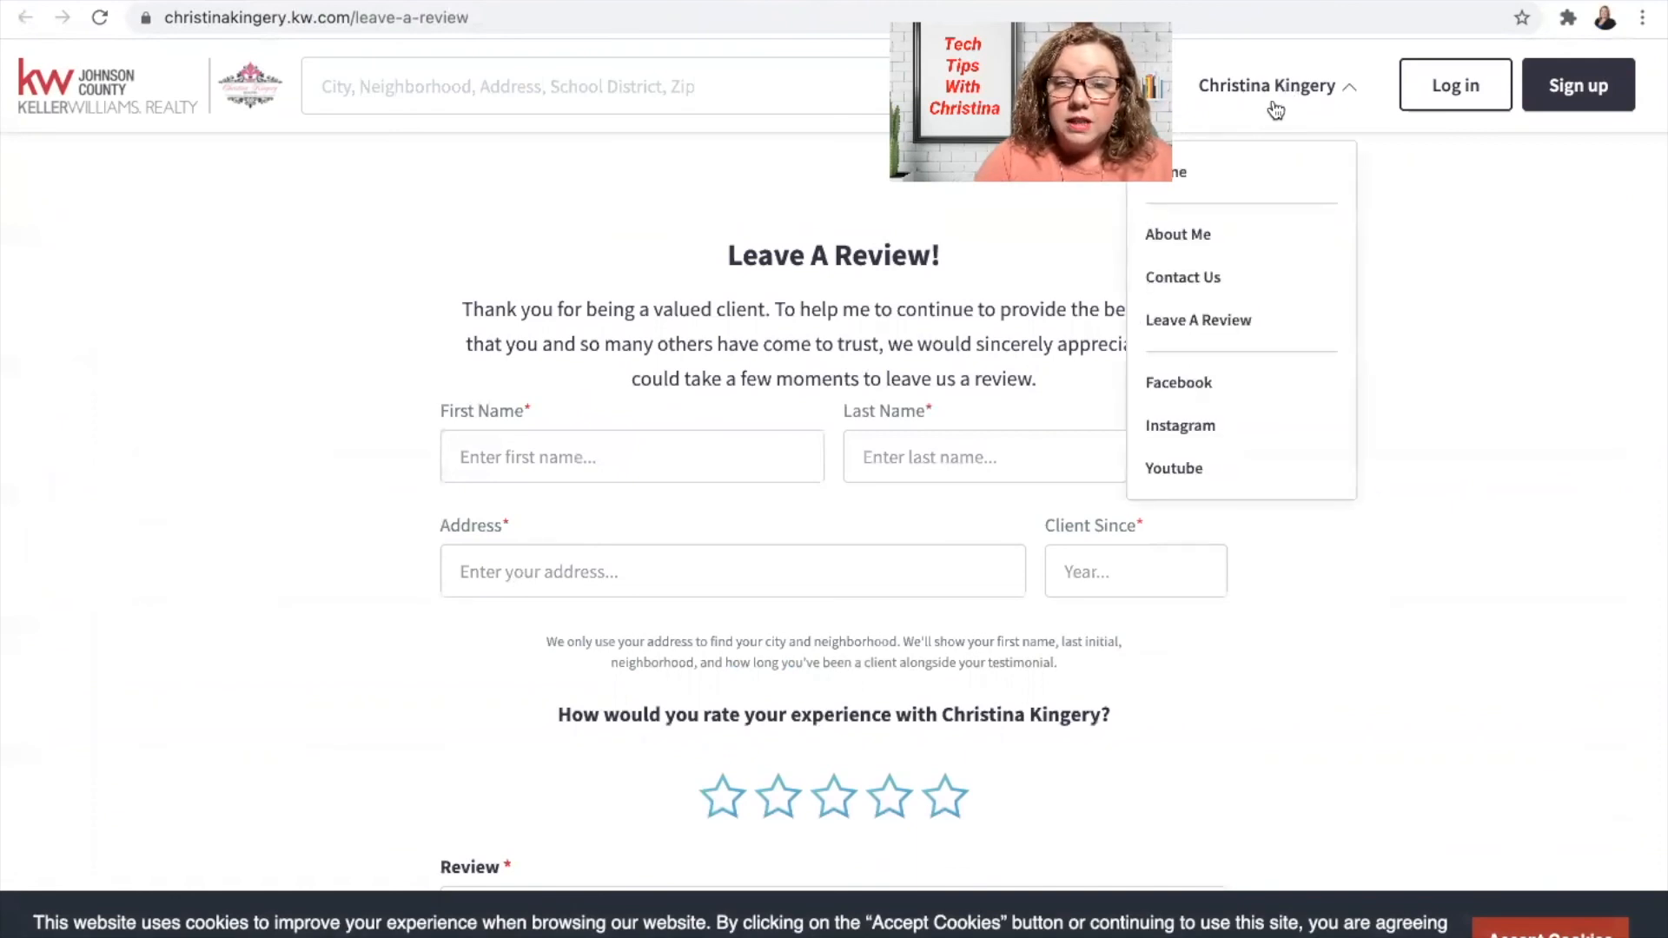